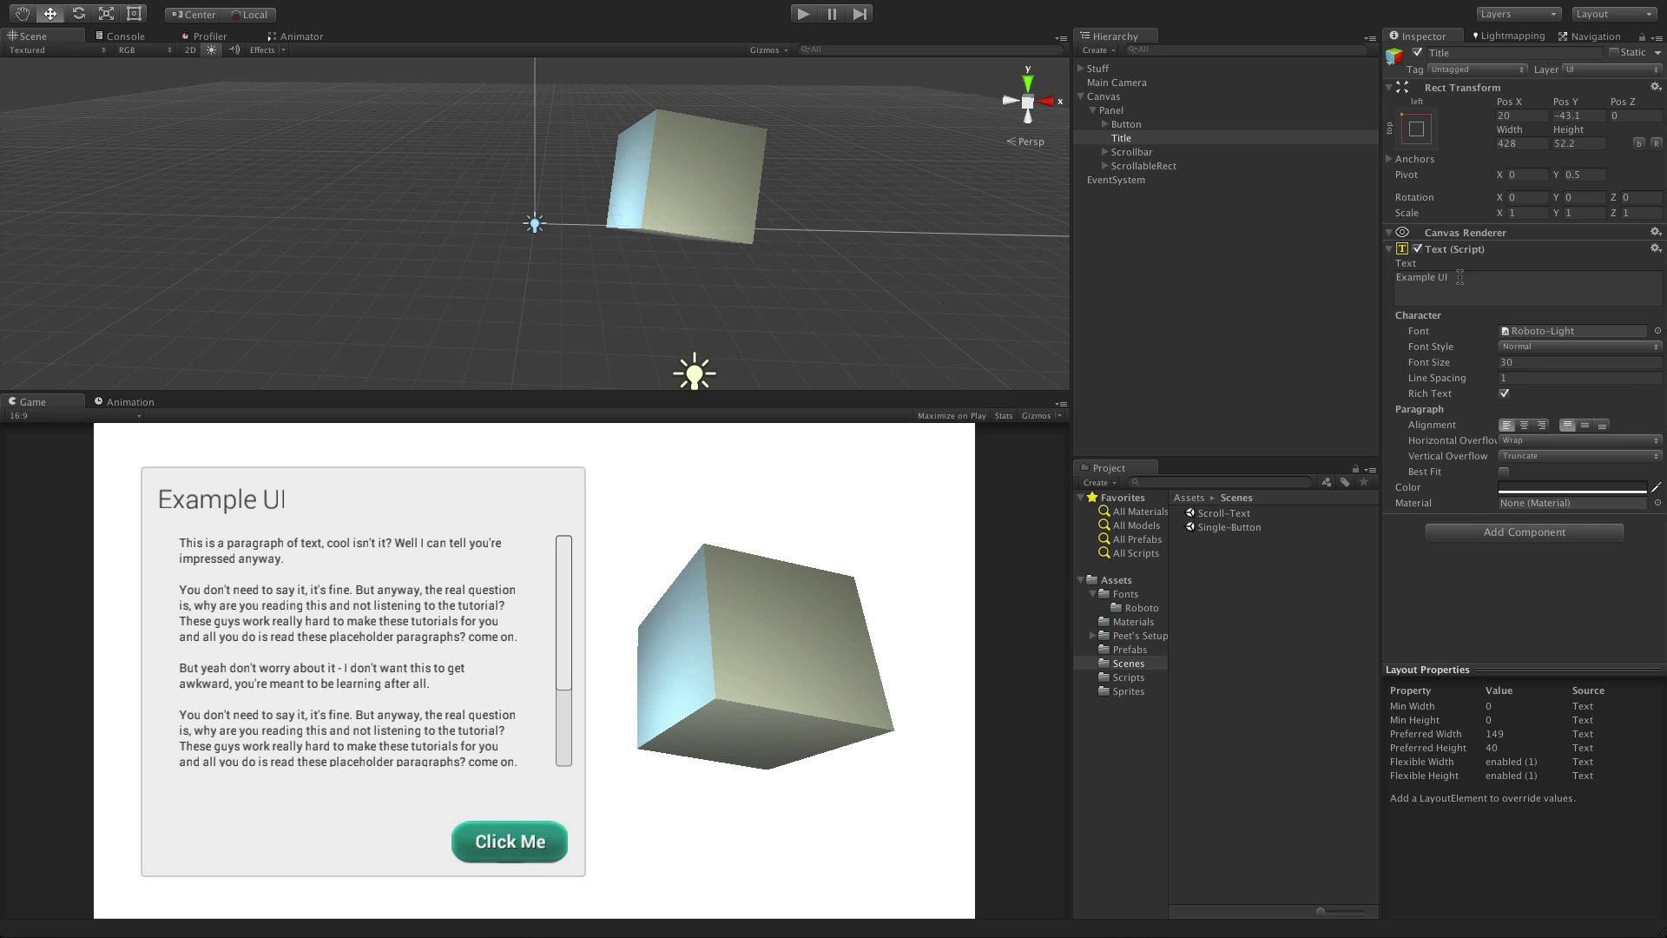
Step: Replace 'Example UI' with 'Howdy World!', delete the extra Hello! line, and shrink the title box to one line
click(1467, 284)
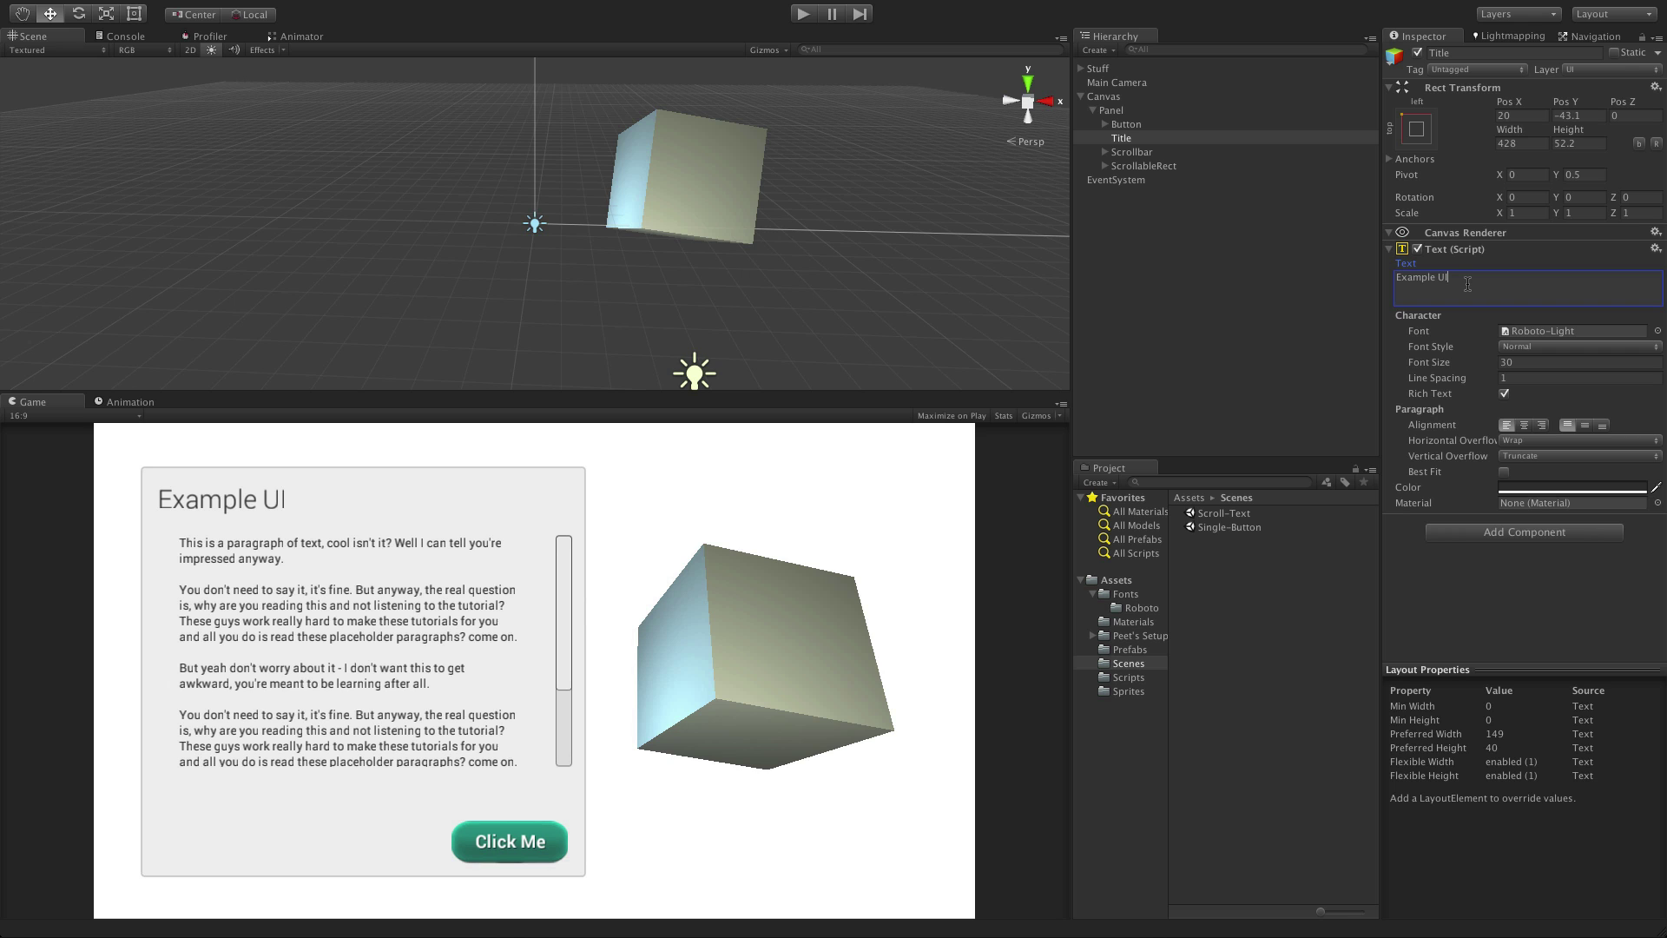
key(BackSpace)
key(BackSpace)
key(BackSpace)
key(BackSpace)
key(BackSpace)
key(BackSpace)
key(BackSpace)
key(BackSpace)
key(BackSpace)
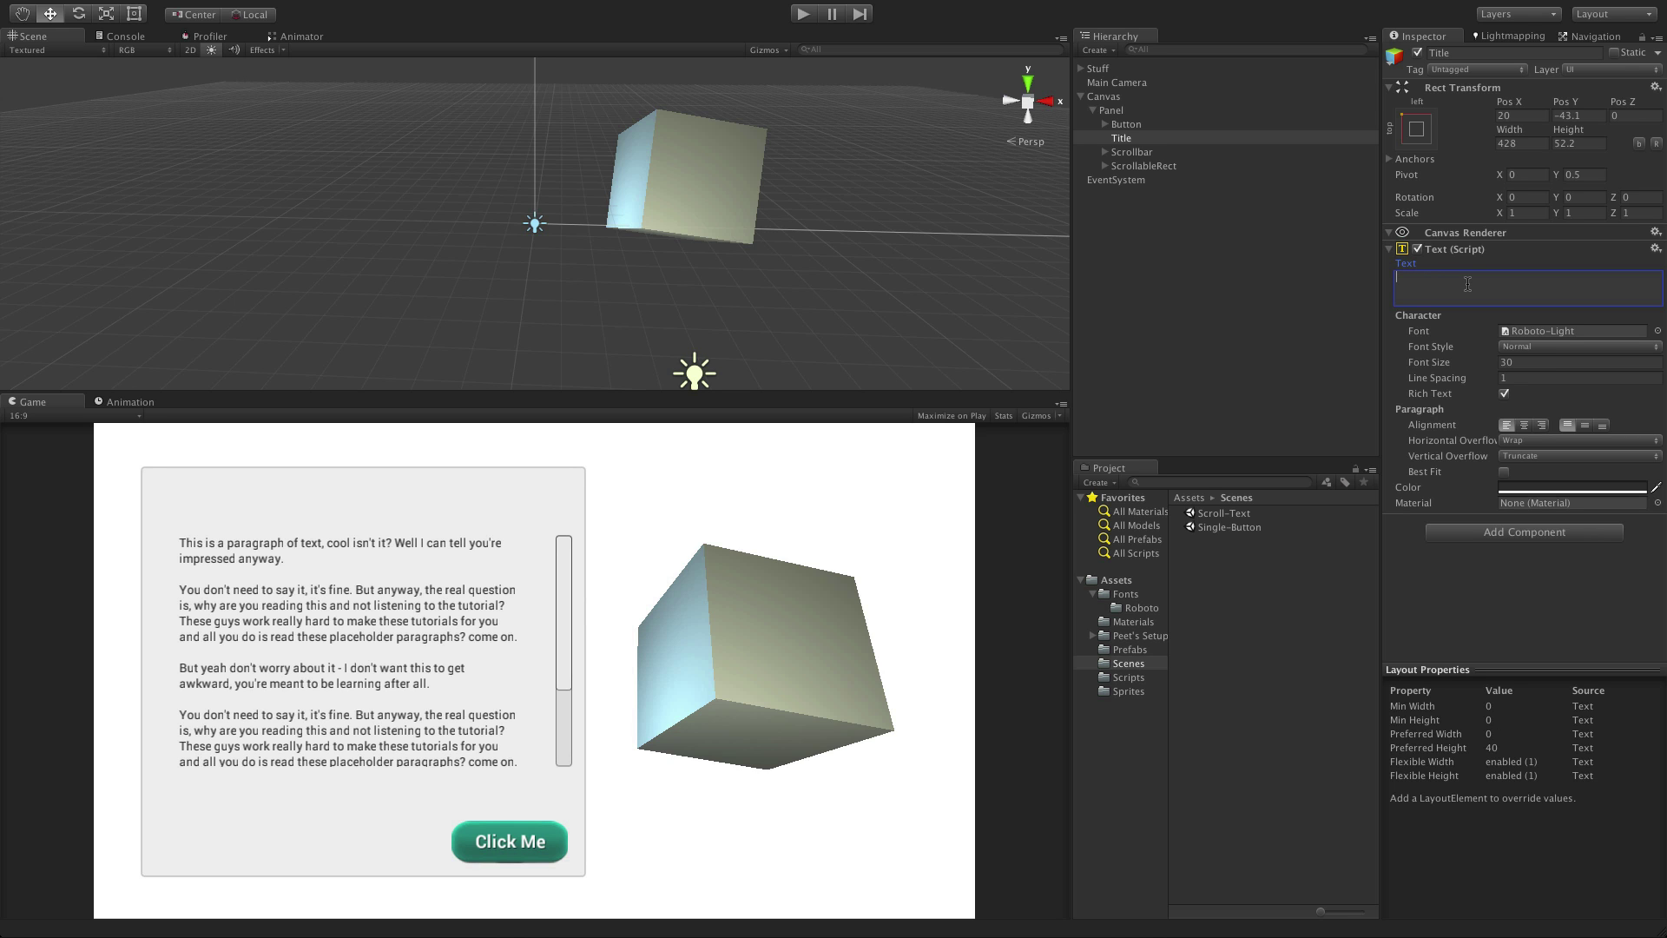
text(Howdy World!)
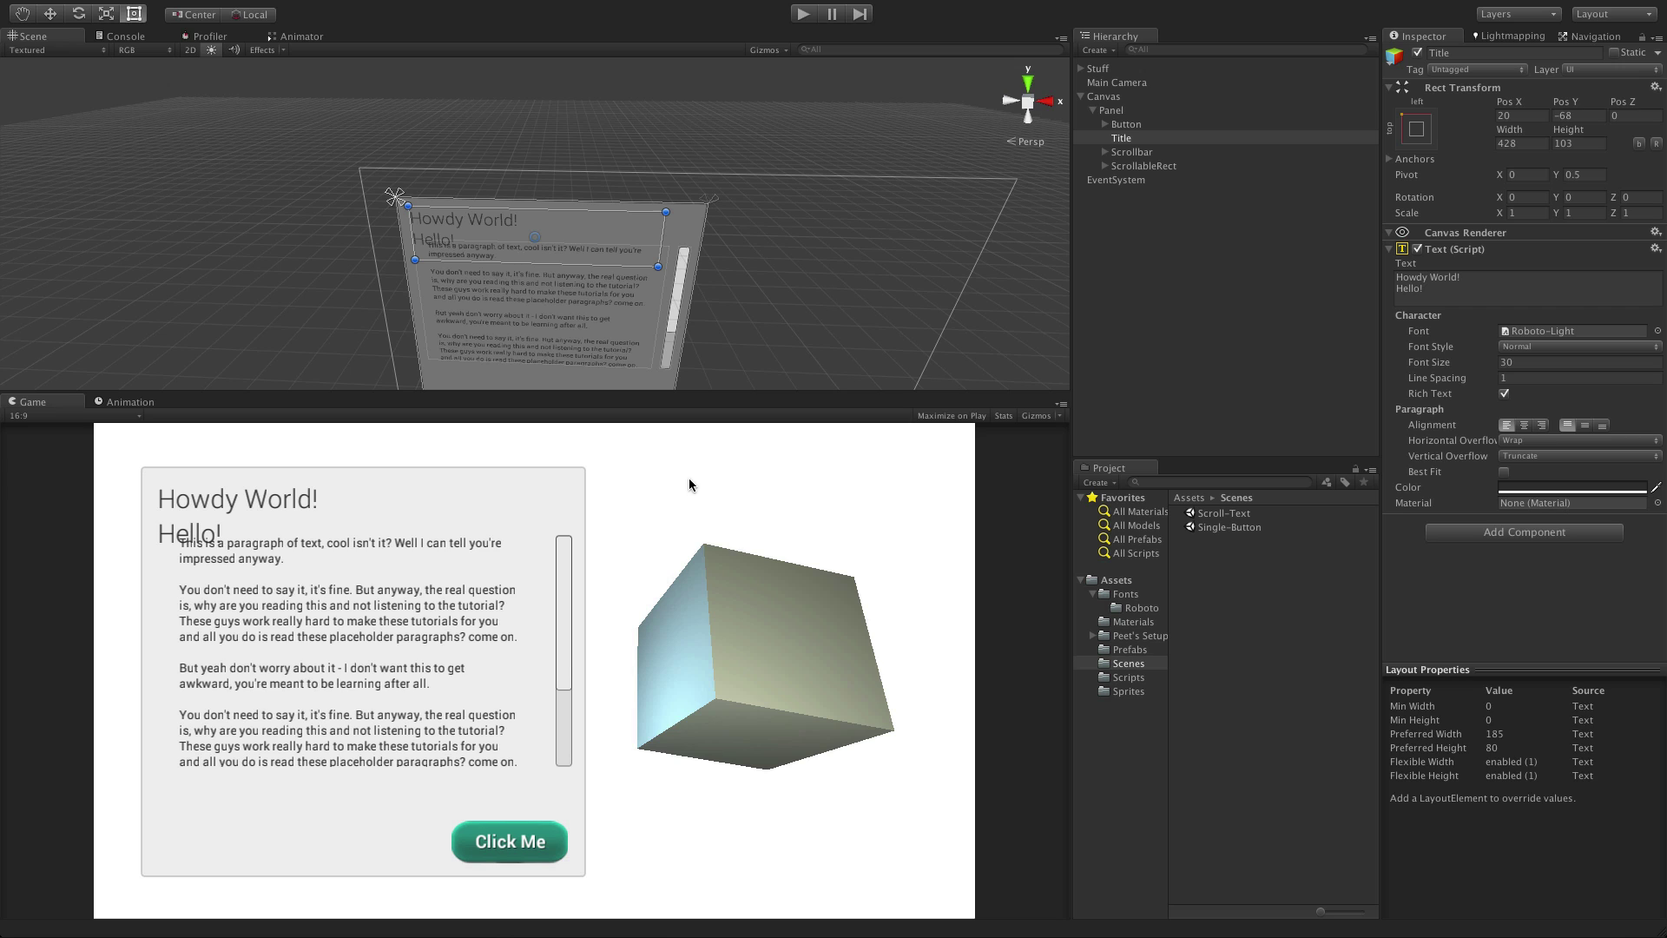
click(1430, 286)
key(BackSpace)
key(BackSpace)
key(BackSpace)
key(BackSpace)
key(BackSpace)
key(BackSpace)
key(BackSpace)
drag(556, 264, 553, 229)
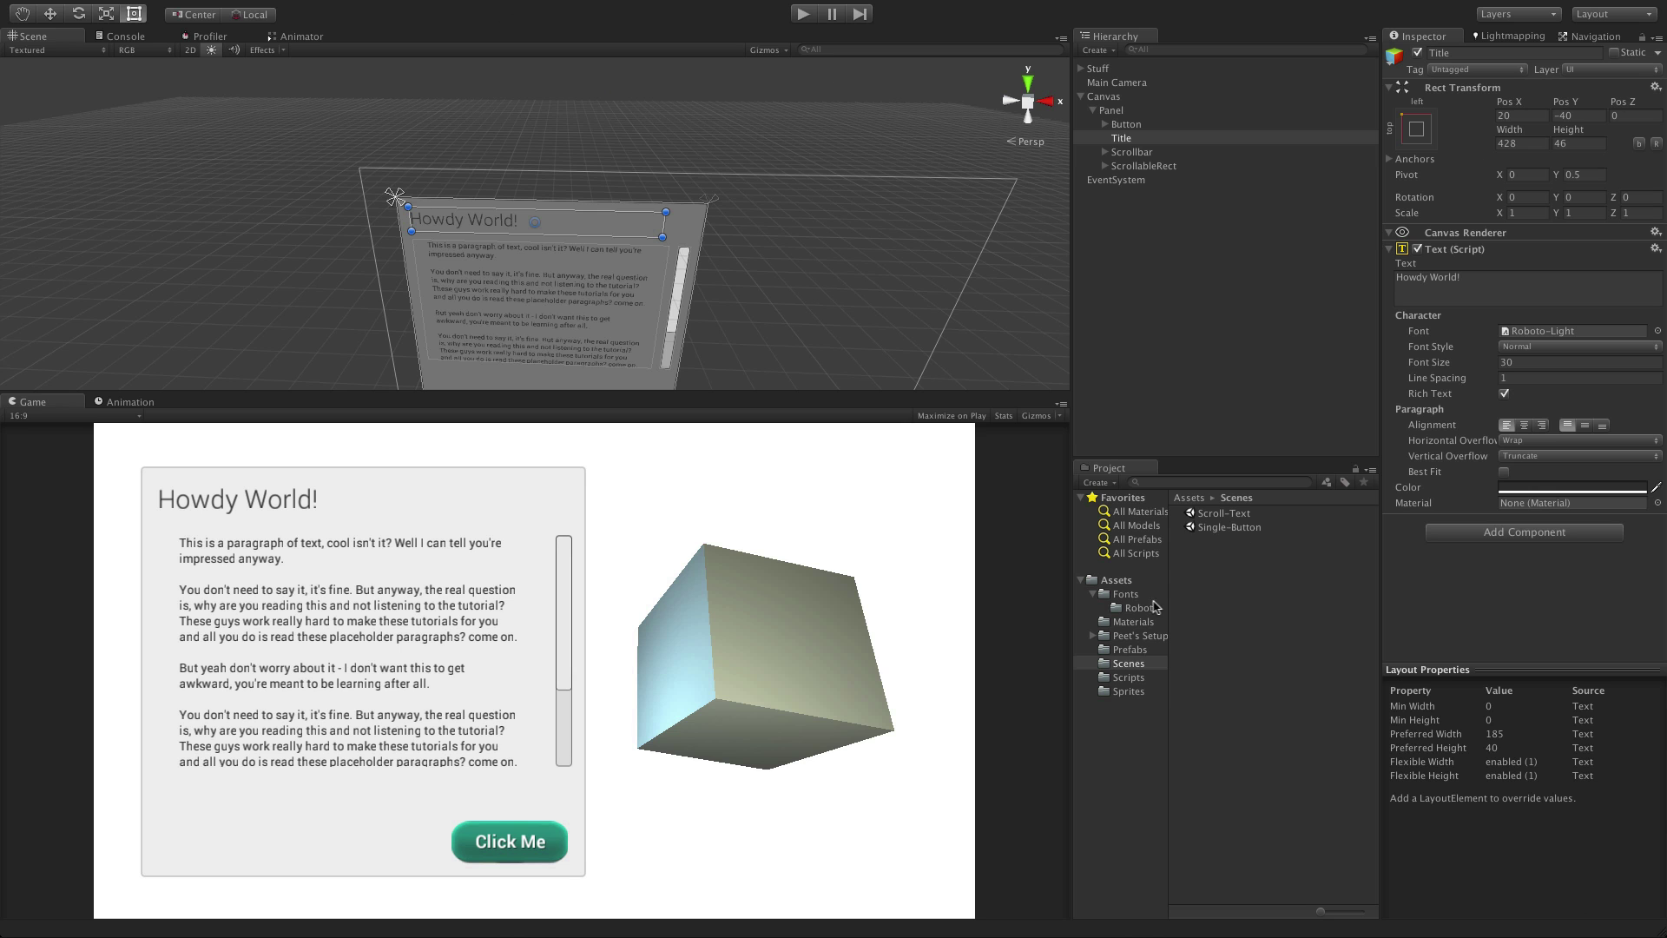
Step: Assign Roboto-Bold from Assets/Fonts/Roboto as the title Text component's font
click(1142, 608)
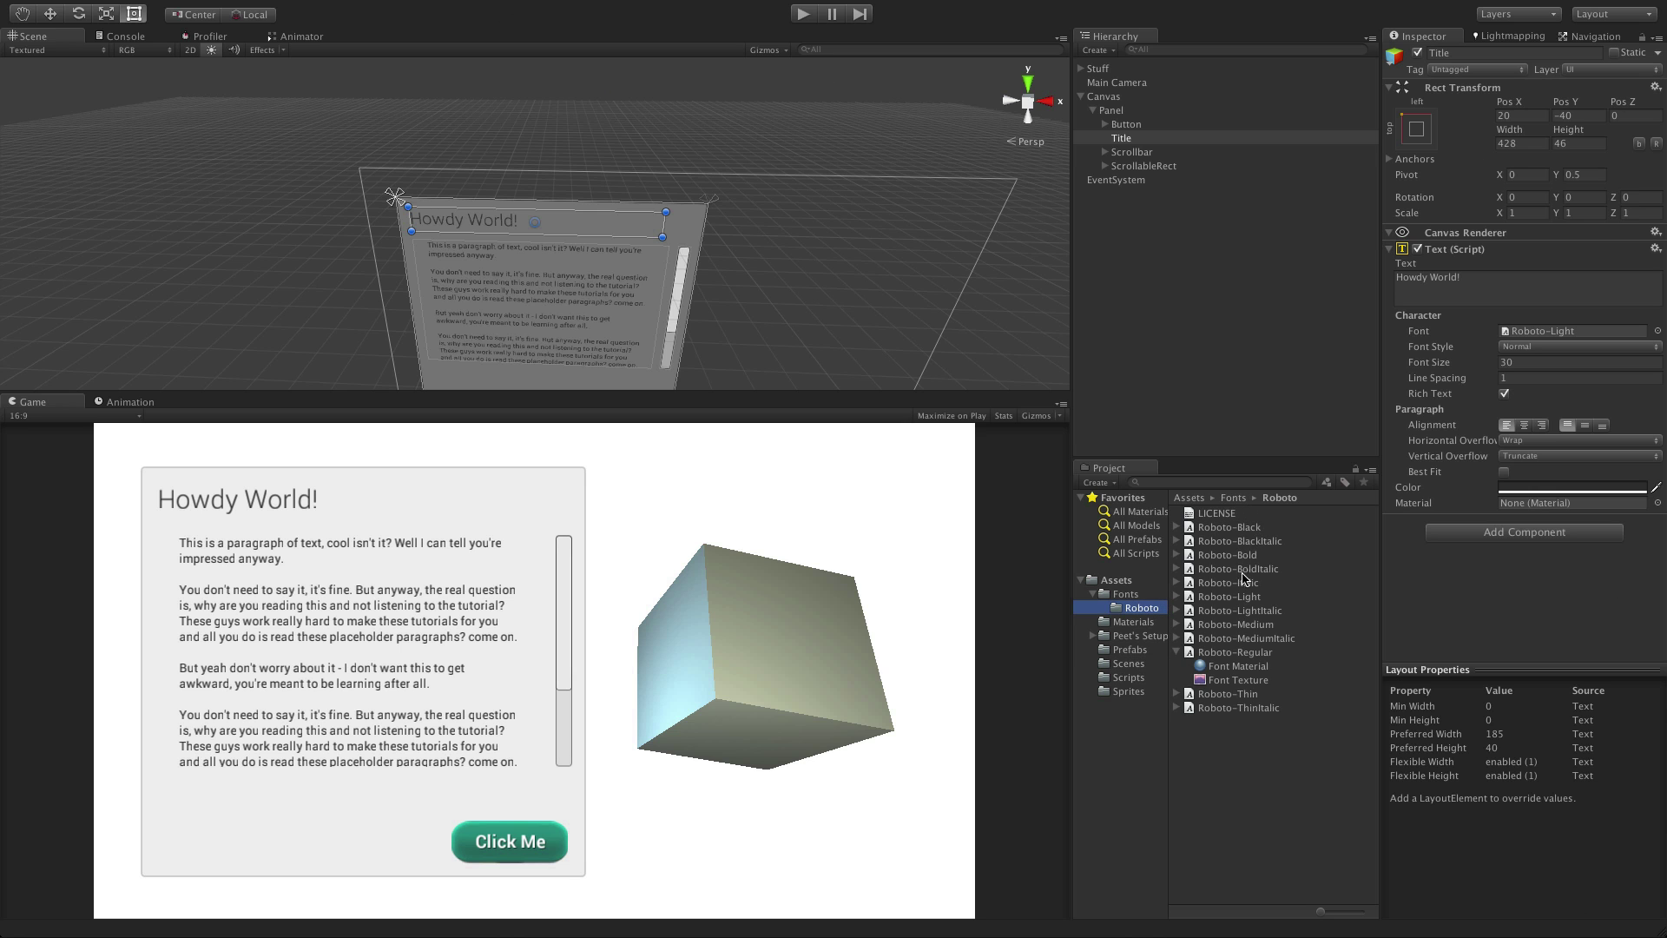
drag(1228, 556, 1533, 334)
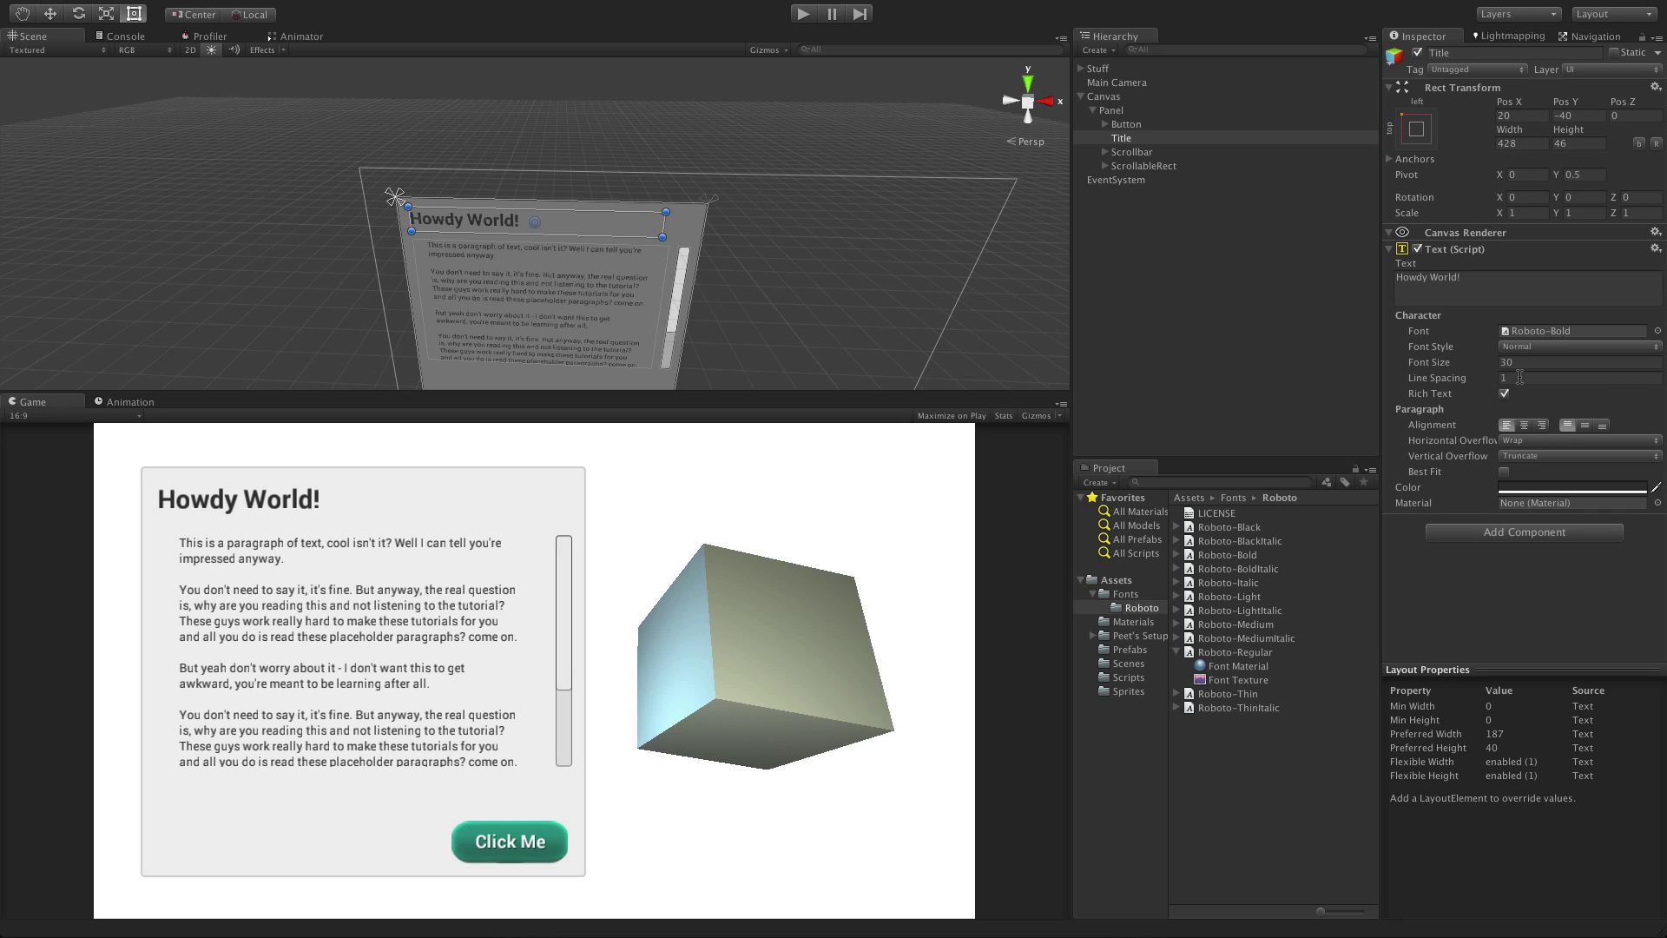
Step: Shrink the title box and try Overflow for both horizontal and vertical overflow
drag(663, 237, 633, 230)
click(1539, 441)
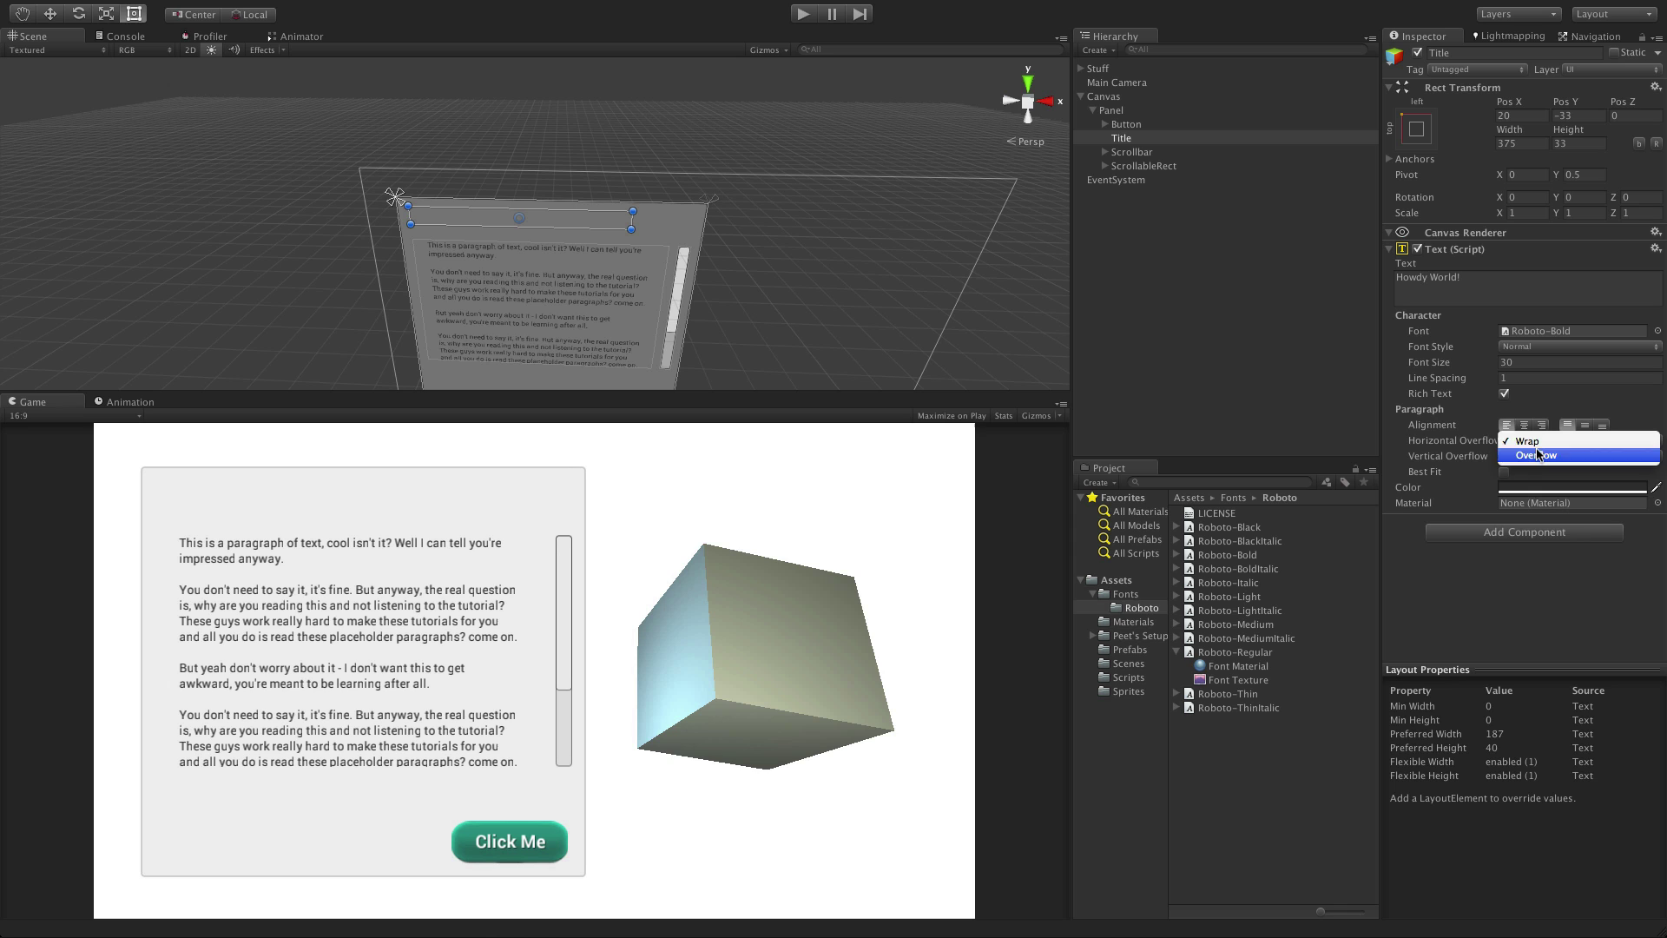
click(1538, 455)
click(1533, 456)
click(1533, 470)
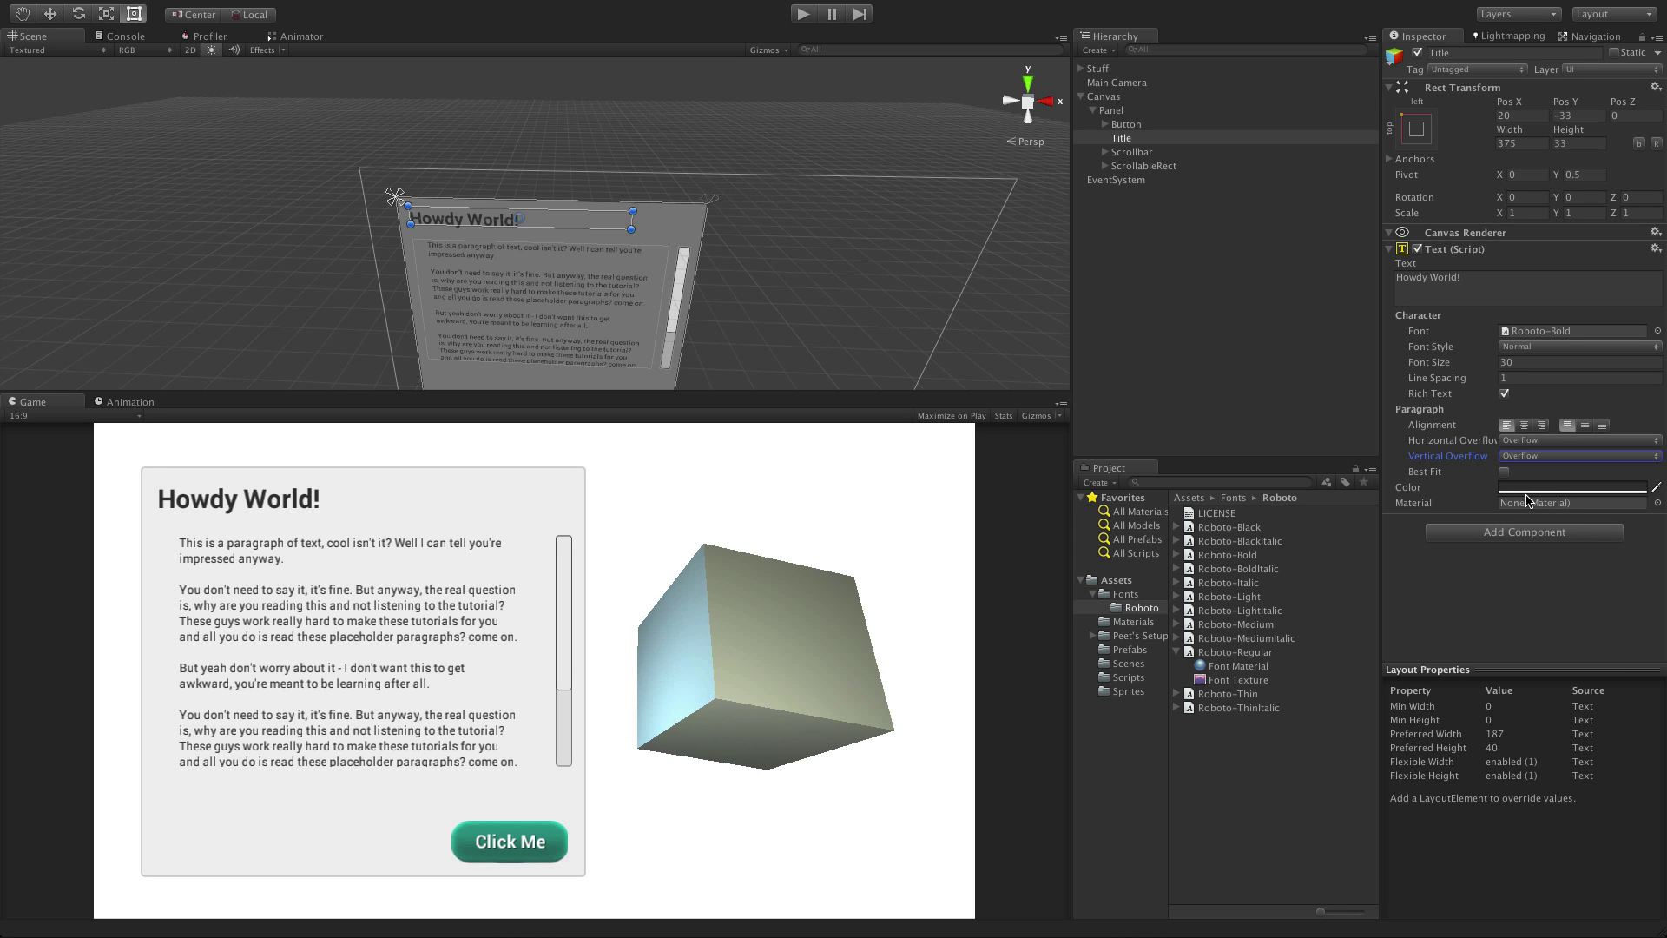
drag(633, 229, 622, 232)
key(2)
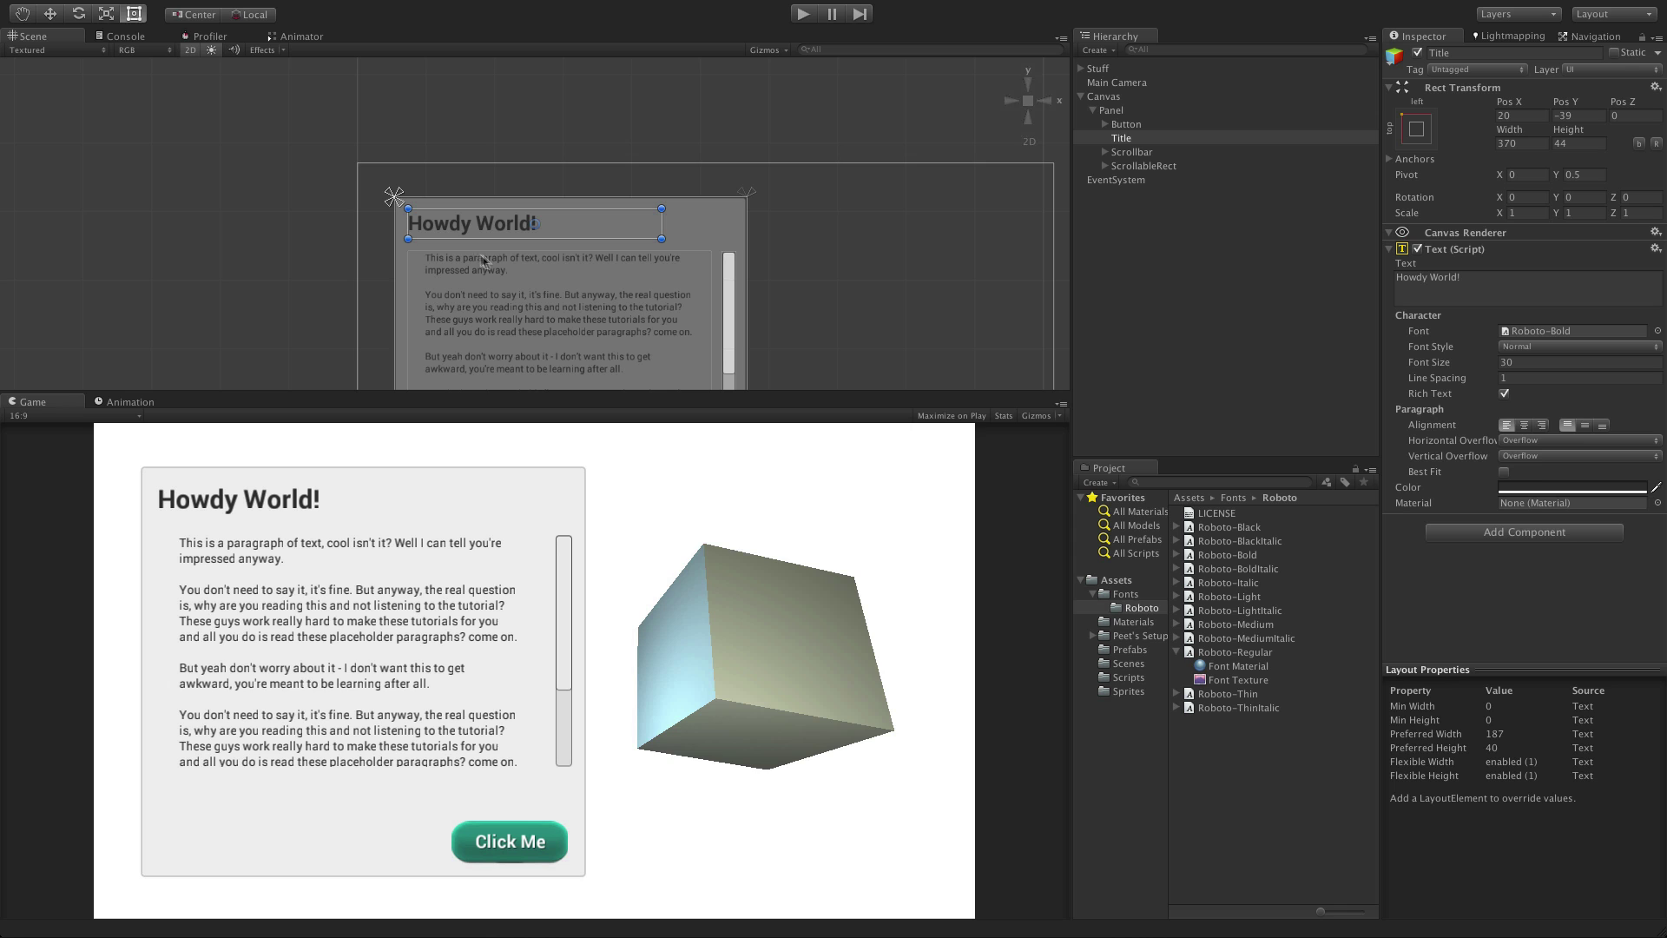
Step: Reset overflow to Wrap/Truncate, raise the font size to 33, and set Vertical Overflow to Overflow
click(1576, 441)
click(1554, 426)
click(1576, 456)
click(1554, 442)
mouse_move(1459, 363)
mouse_down()
mouse_move(1476, 366)
mouse_move(1464, 375)
mouse_up()
click(1528, 456)
click(1537, 470)
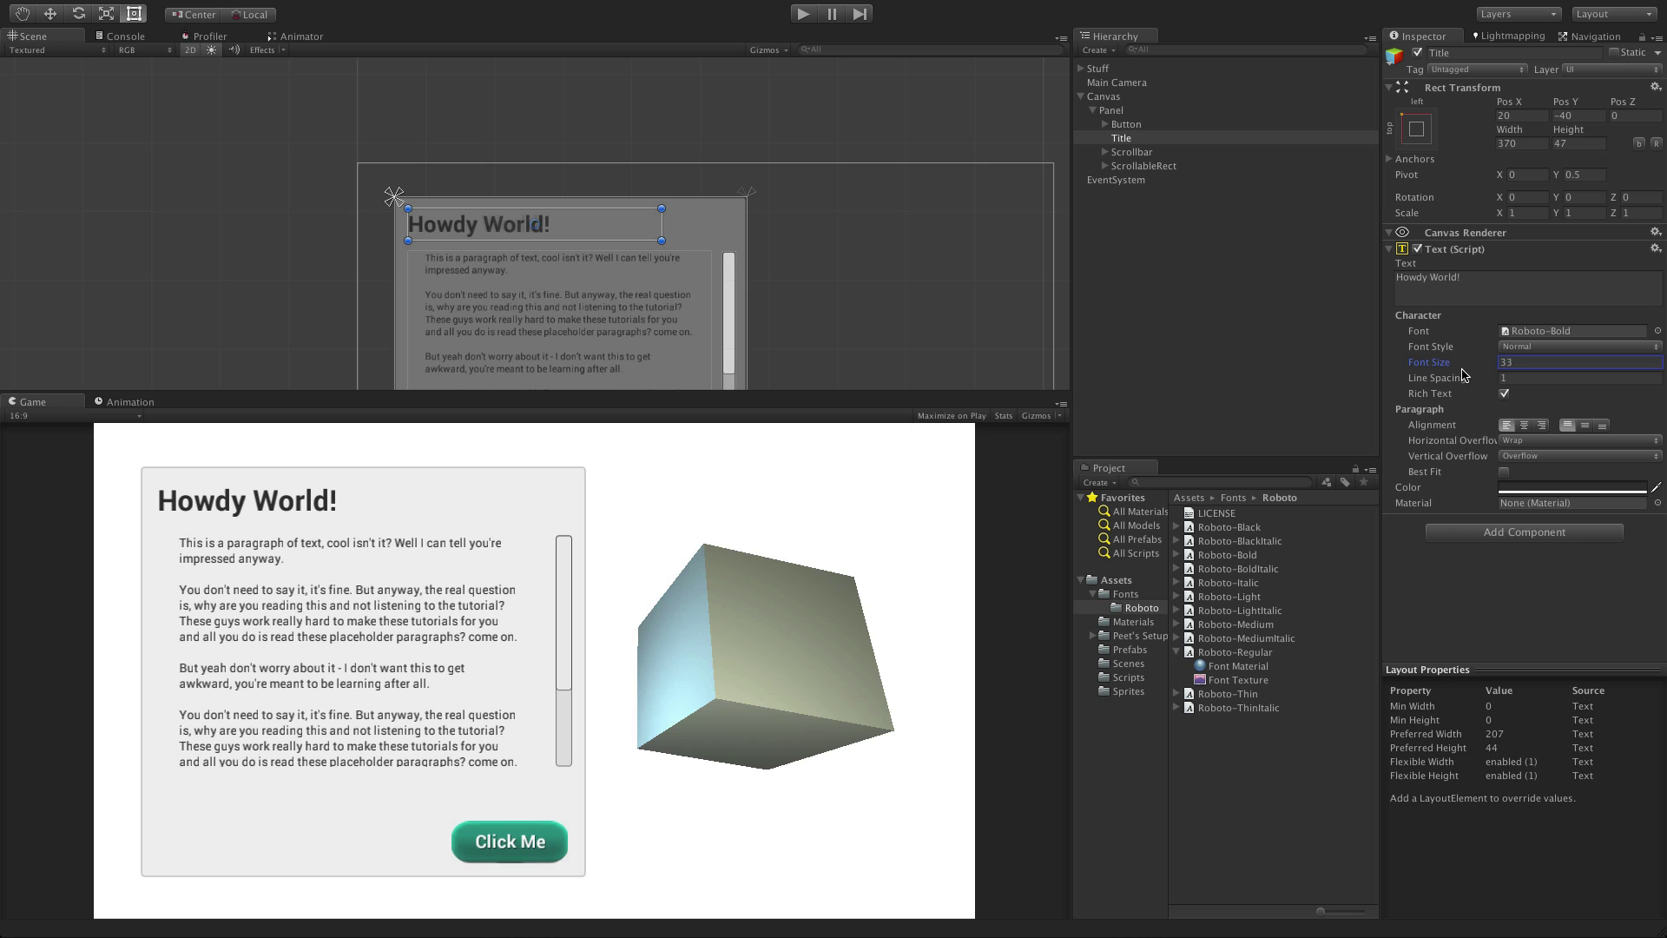
Step: Select Description under ScrollableRect and set its Line Spacing to 1.25
click(1105, 166)
click(1151, 179)
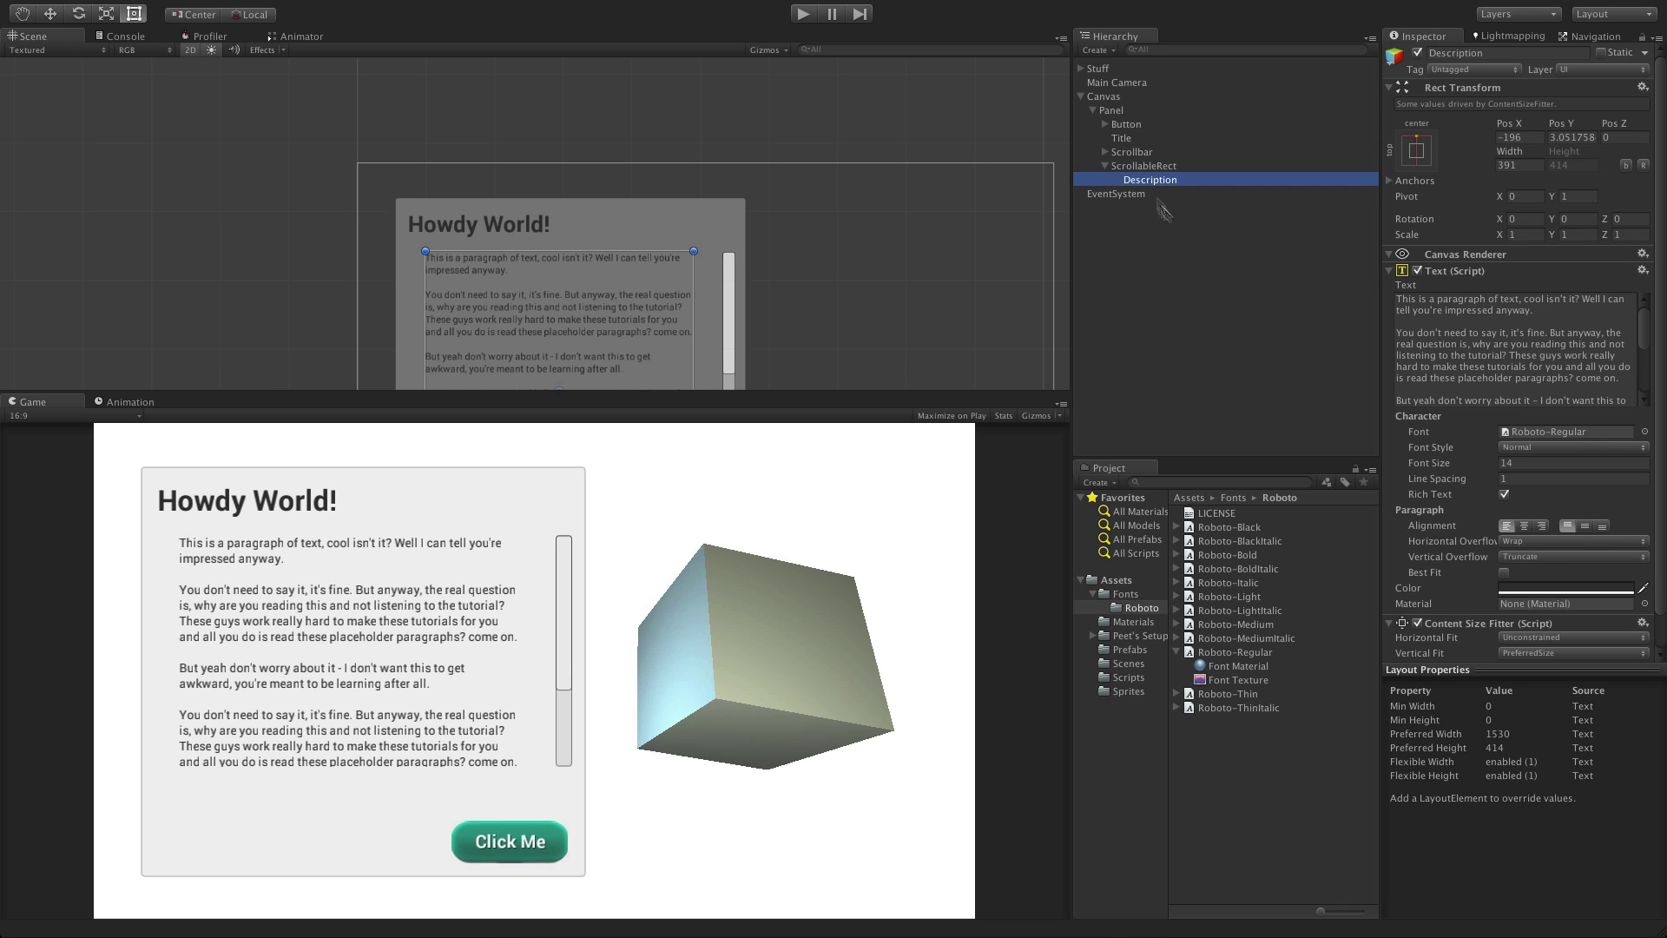
click(1523, 479)
text(1.)
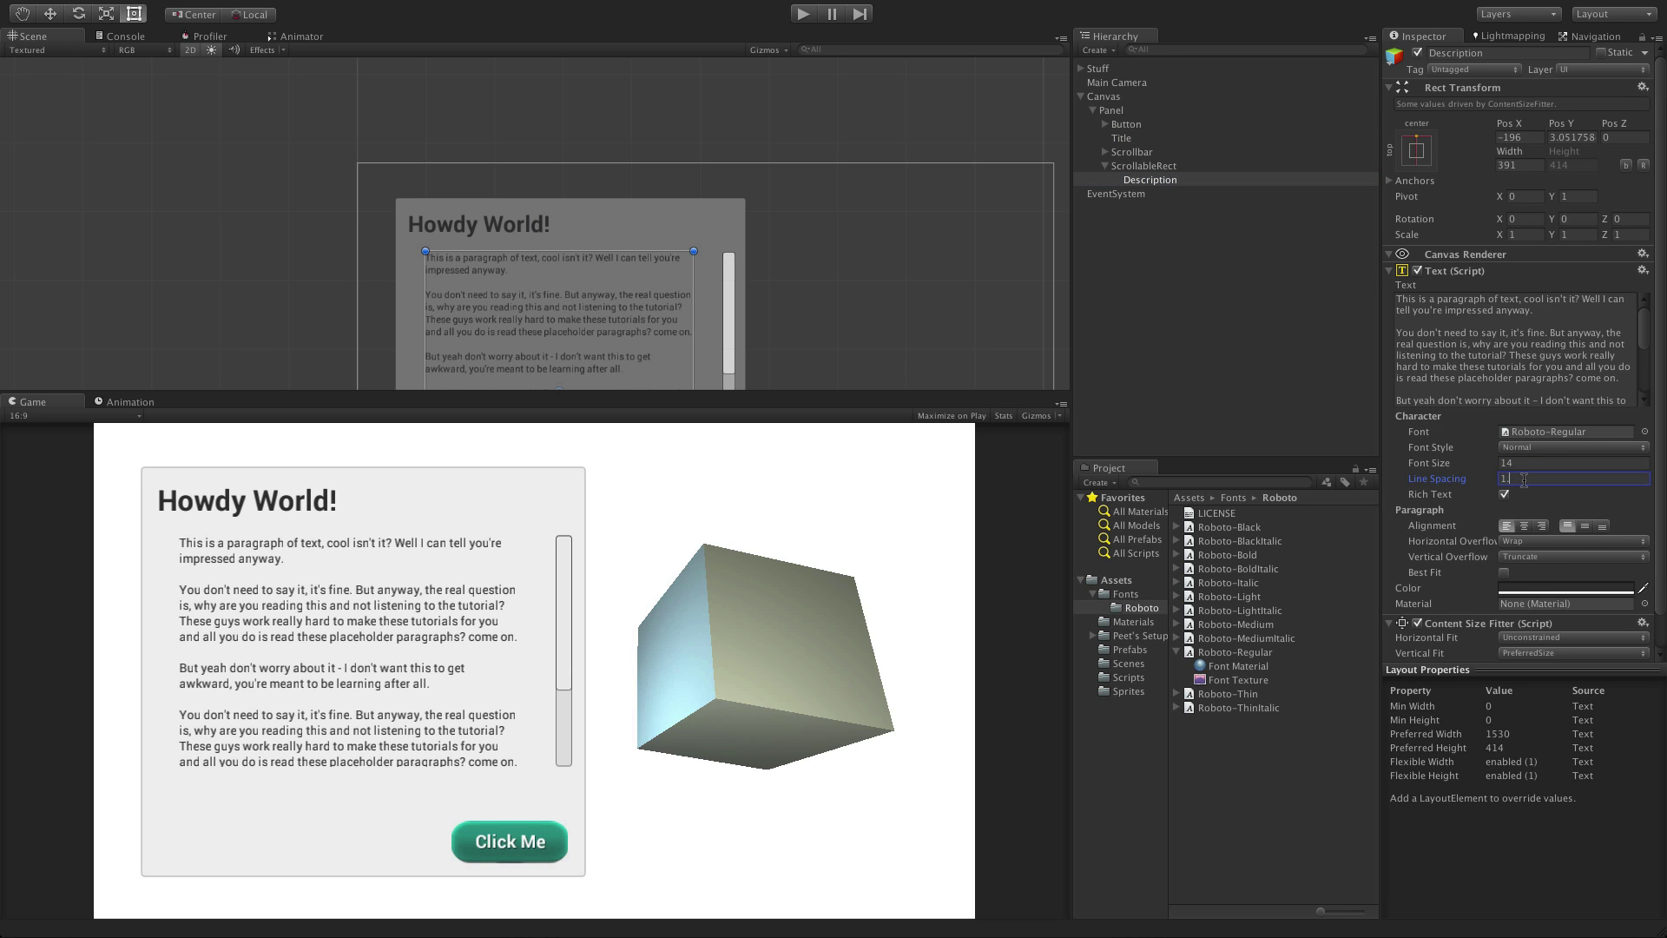
text(1)
key(BackSpace)
text(2)
key(BackSpace)
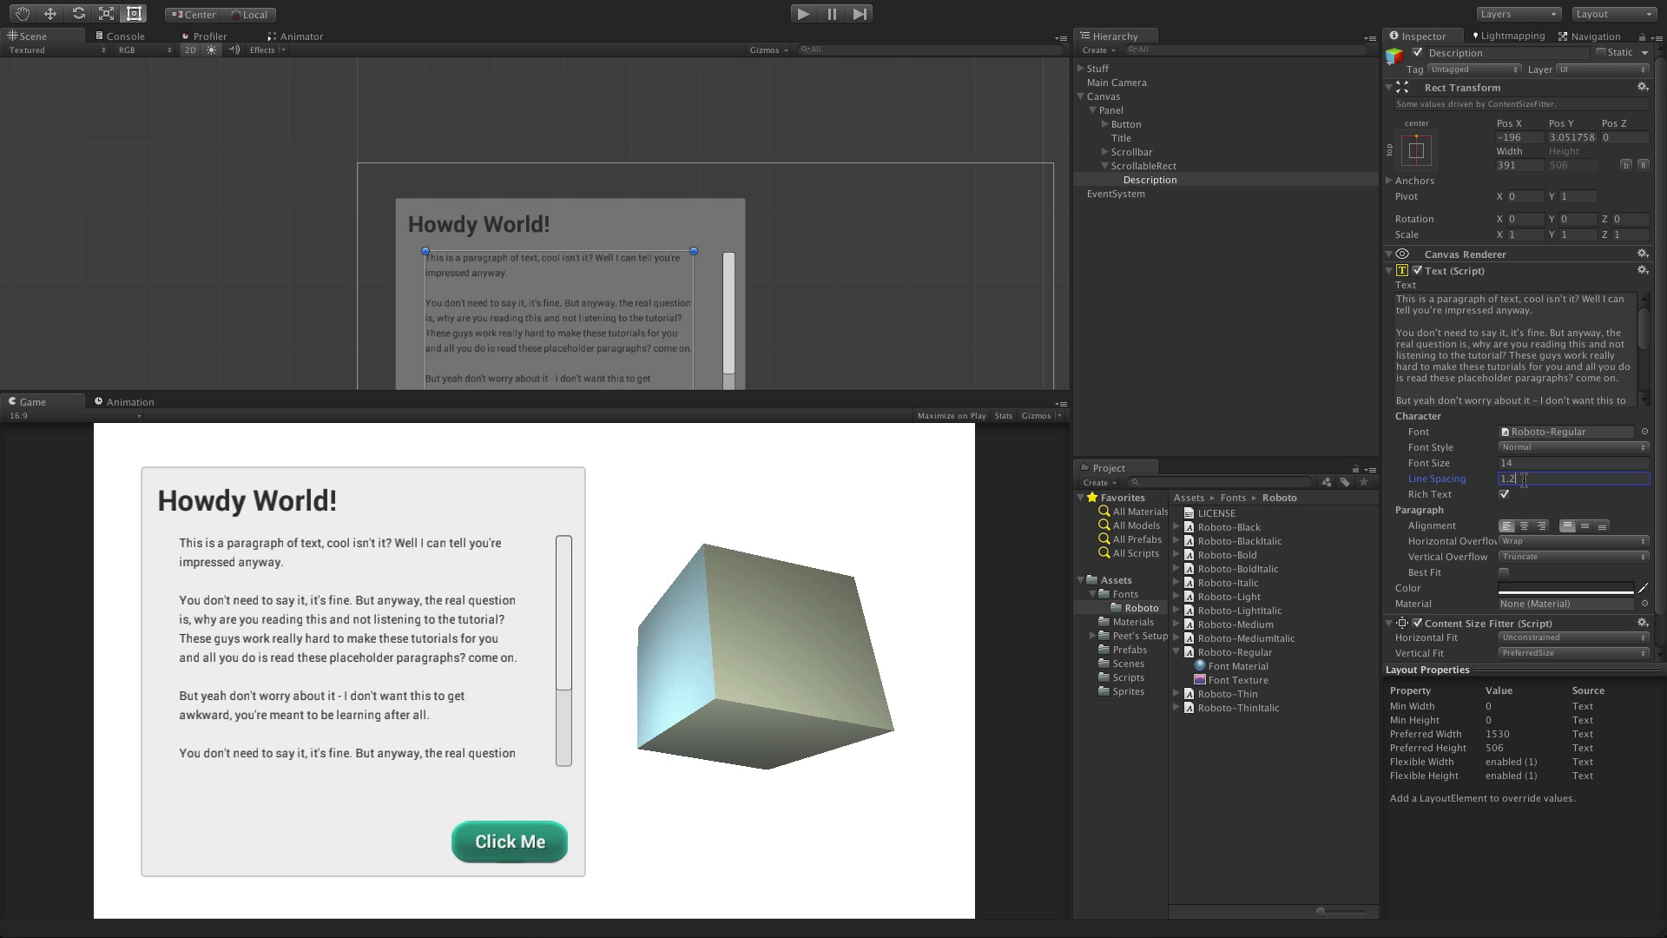
text(3)
key(BackSpace)
text(4)
key(BackSpace)
text(5)
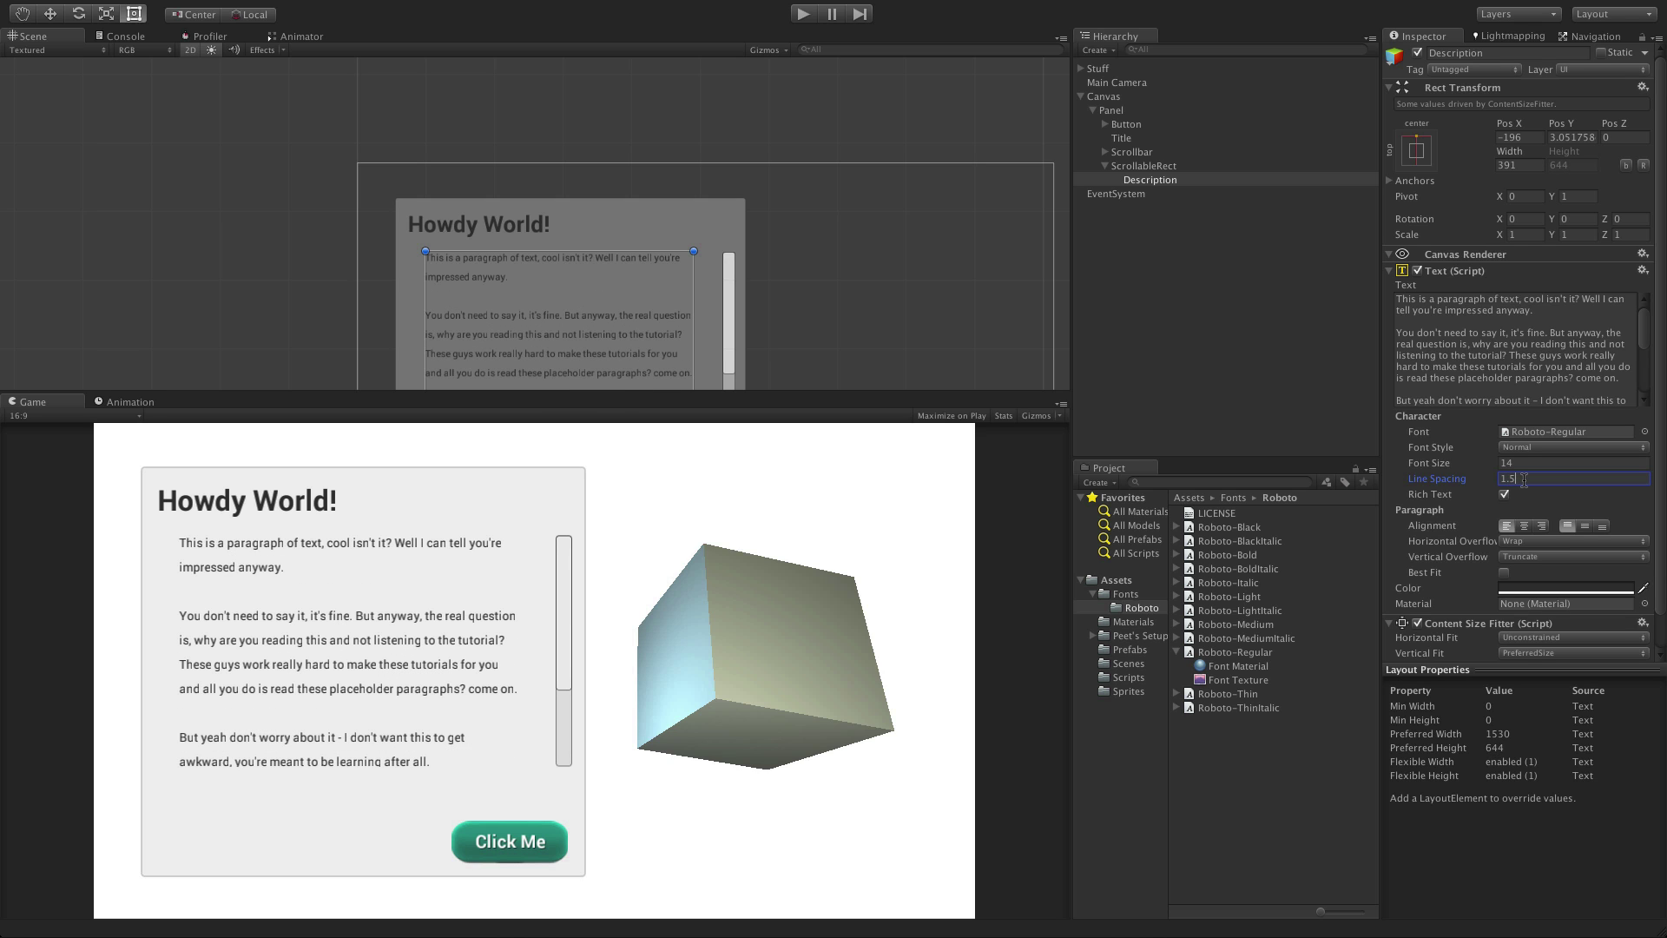
key(BackSpace)
text(25)
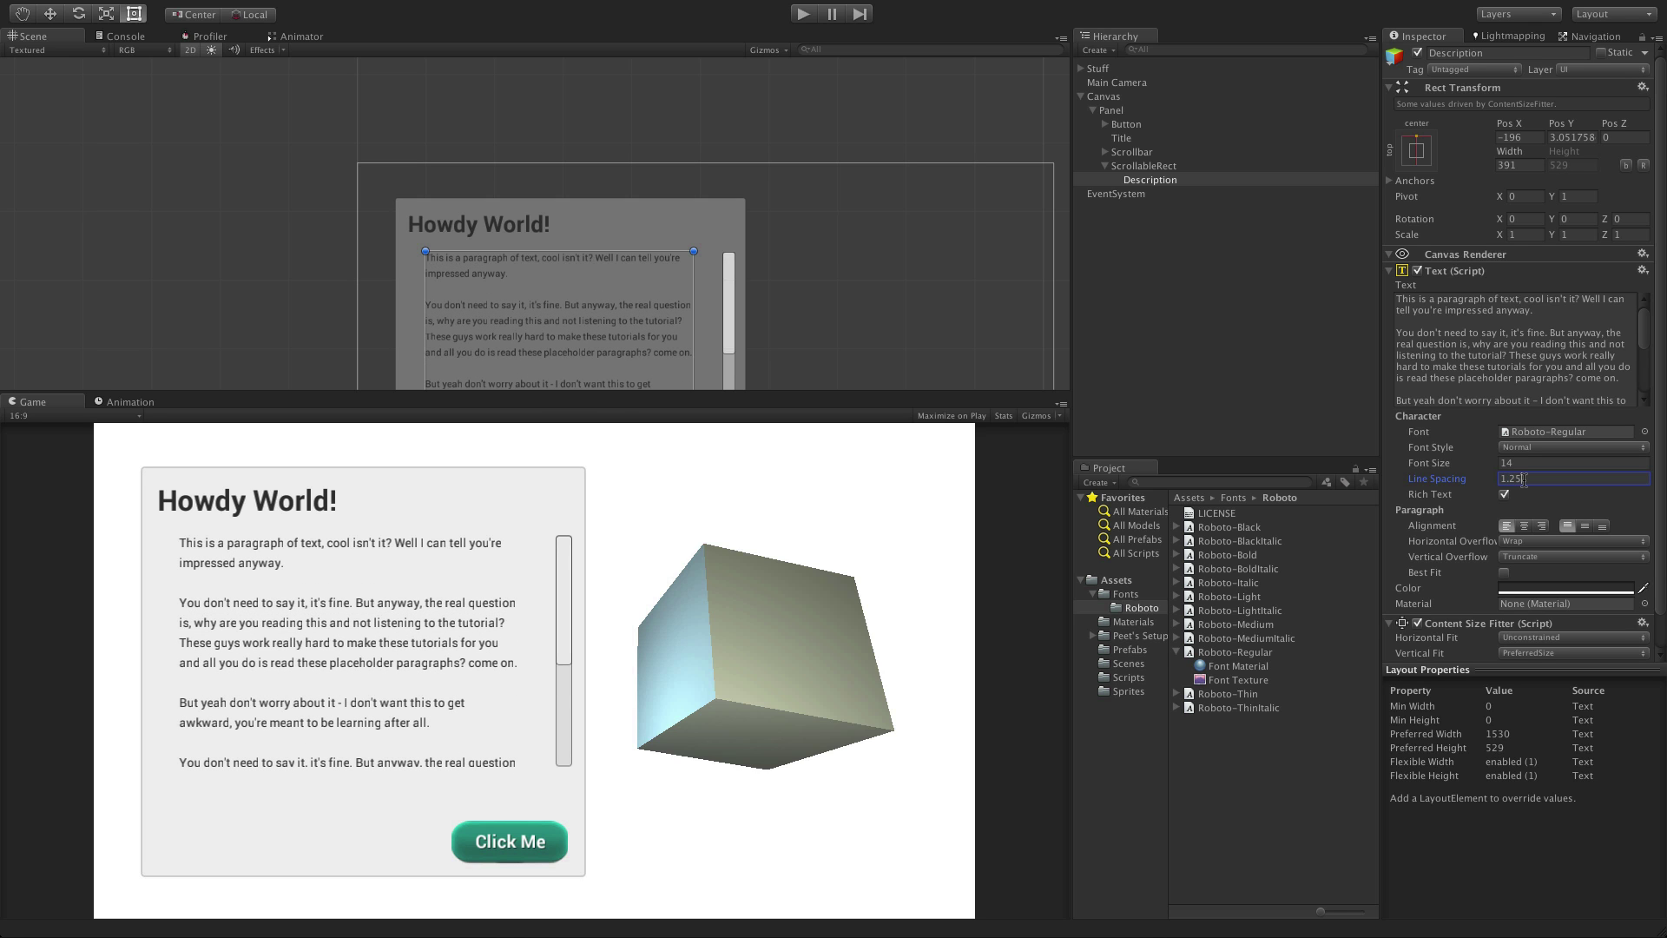
key(Tab)
Step: Try center, right and bottom alignment on the Description, then restore top-left alignment
click(1524, 526)
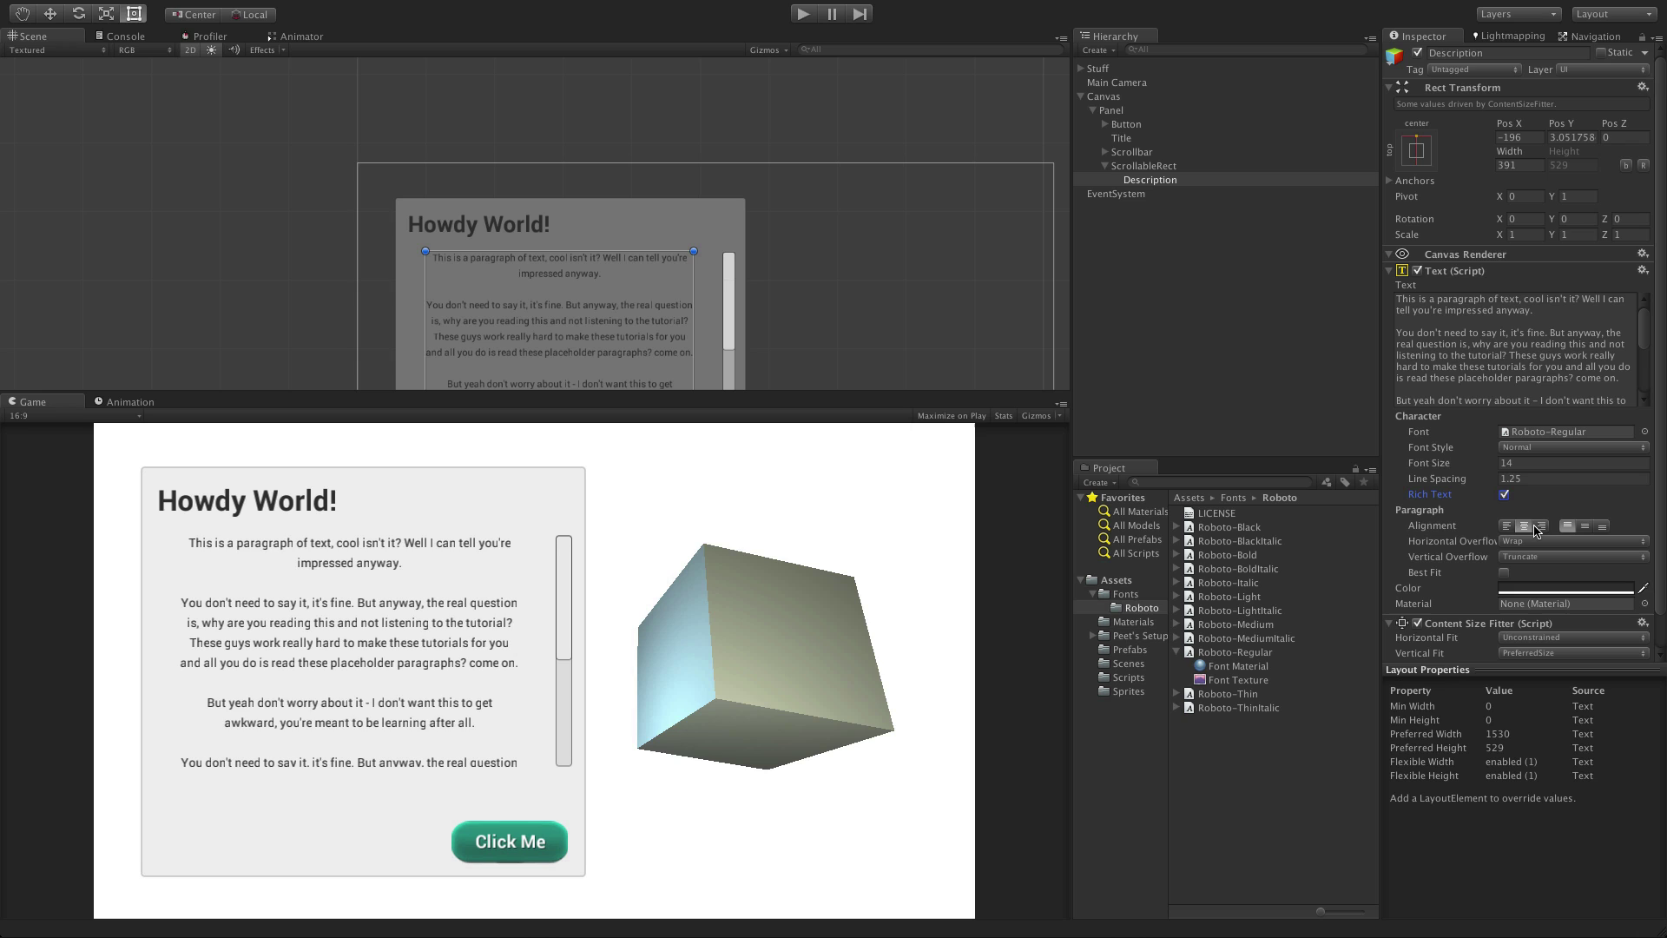
click(1541, 526)
click(1585, 525)
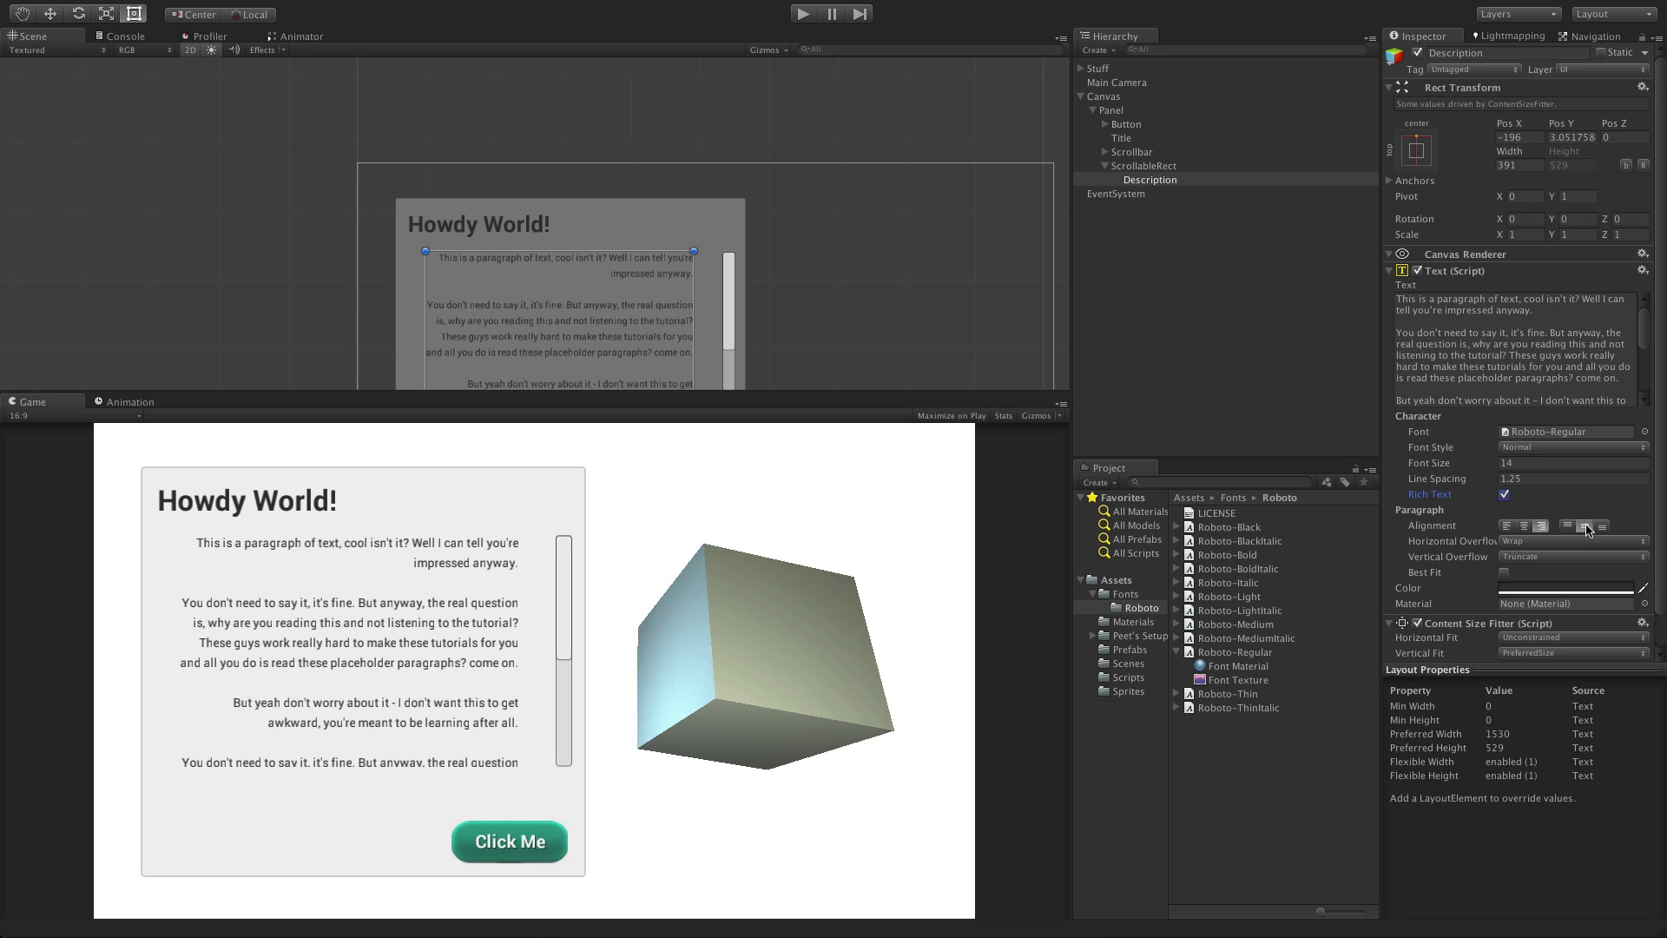
click(1602, 525)
click(1567, 525)
click(1508, 527)
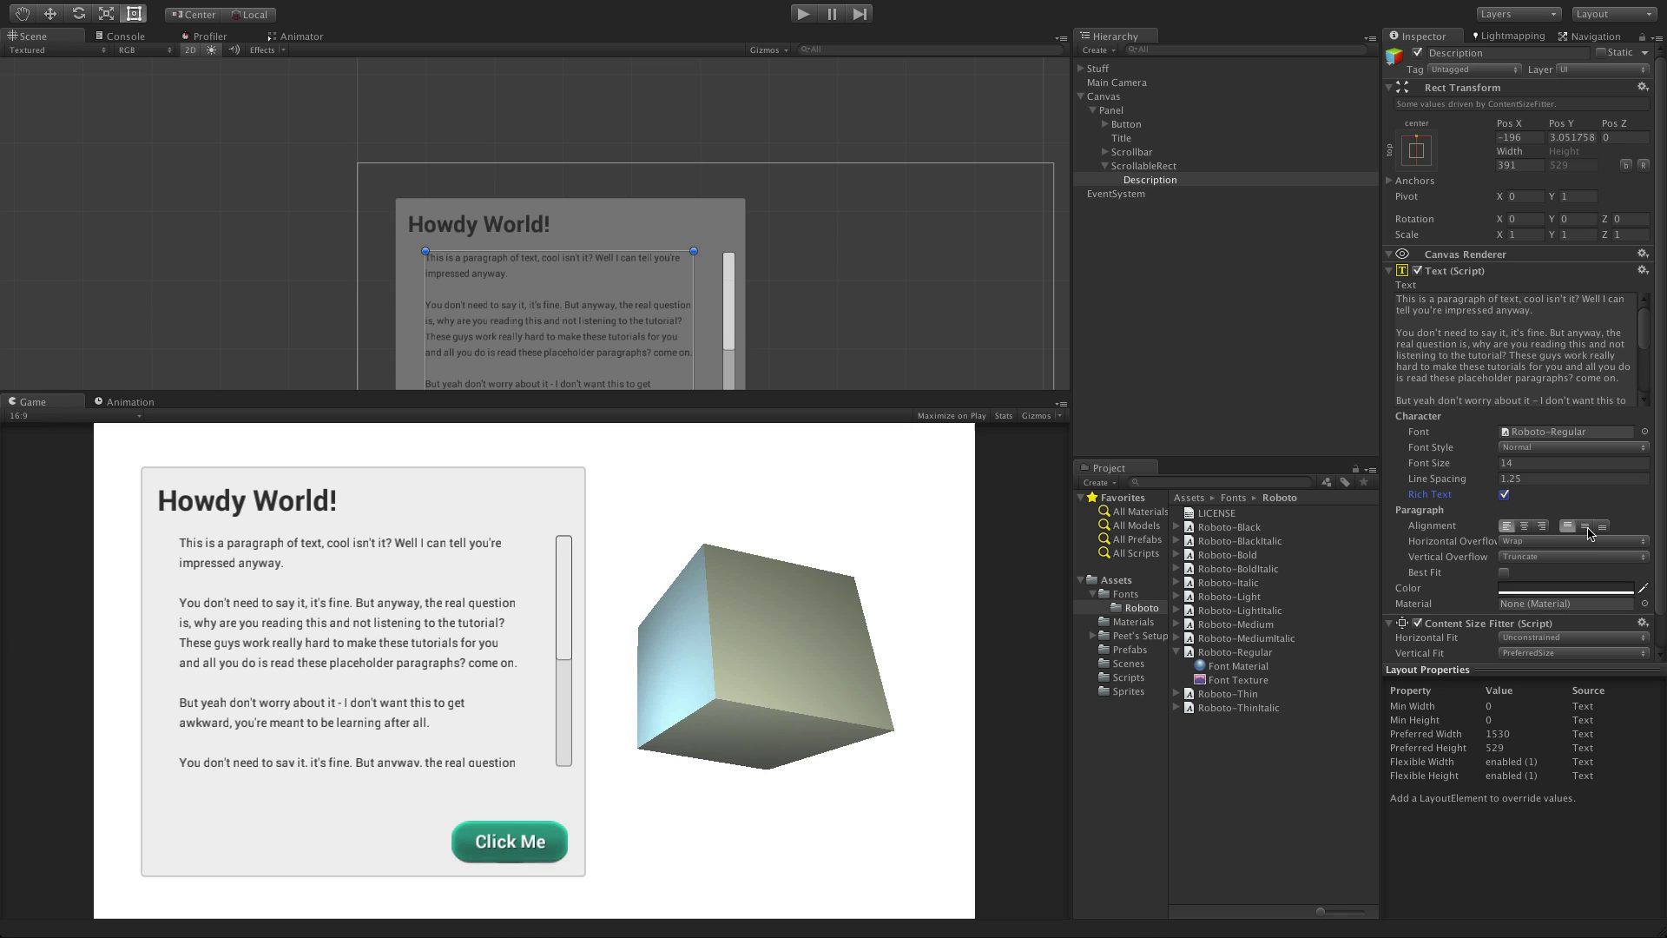
Step: Extend the Title text to read 'Howdy World! How are you doing'
click(1153, 139)
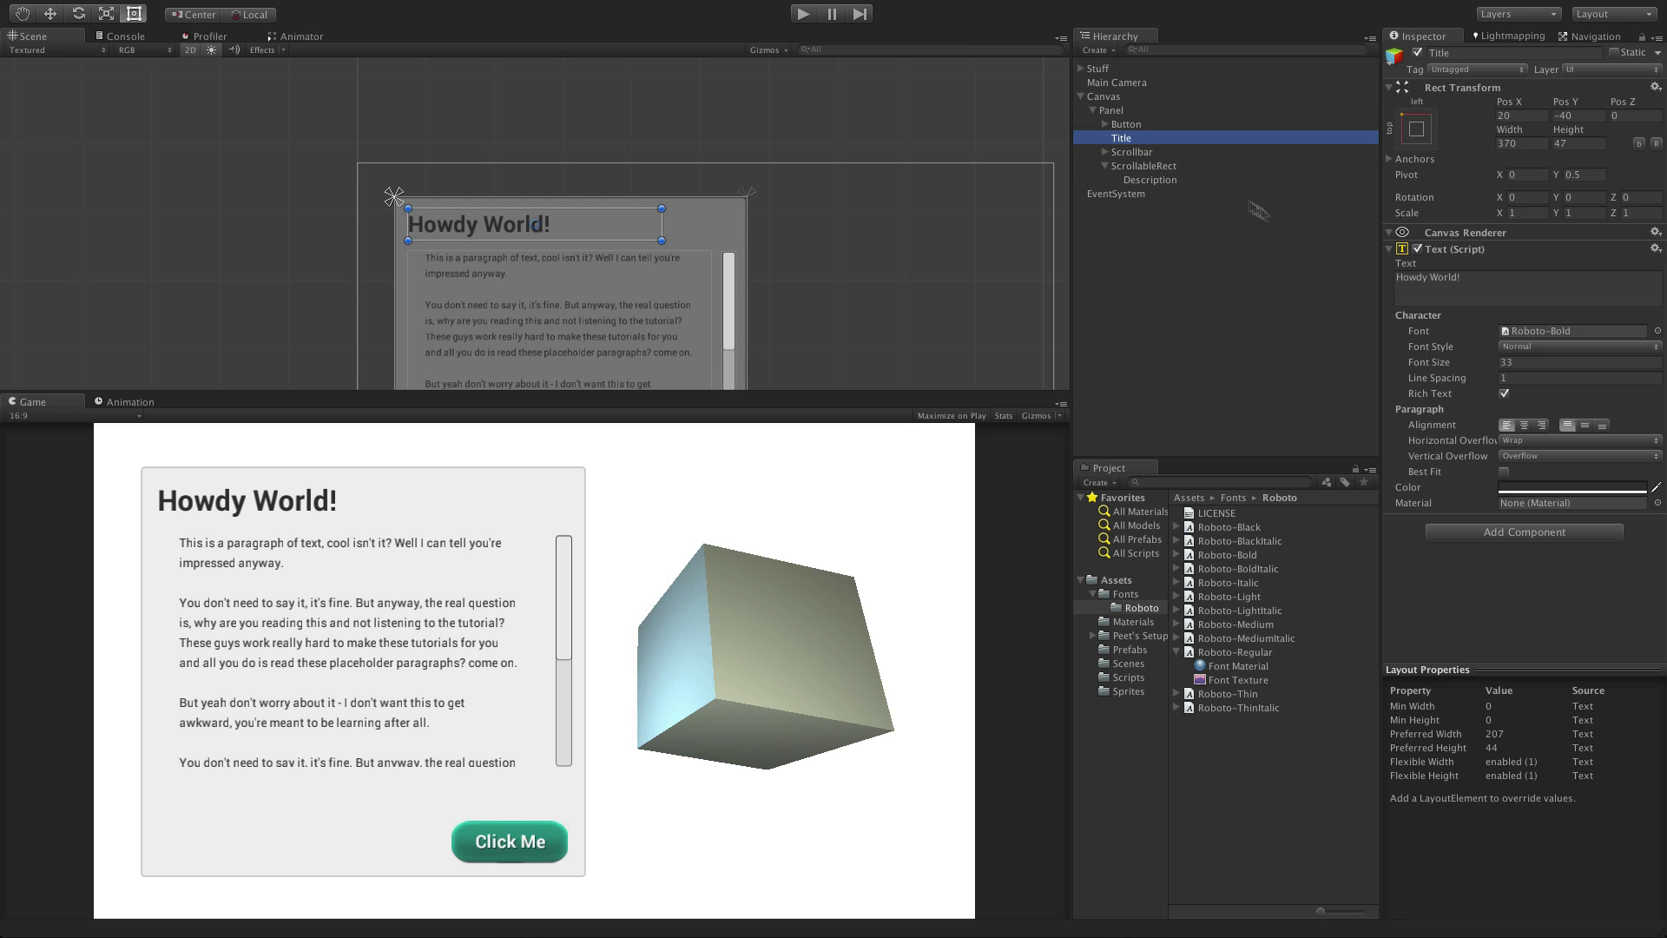
click(1485, 276)
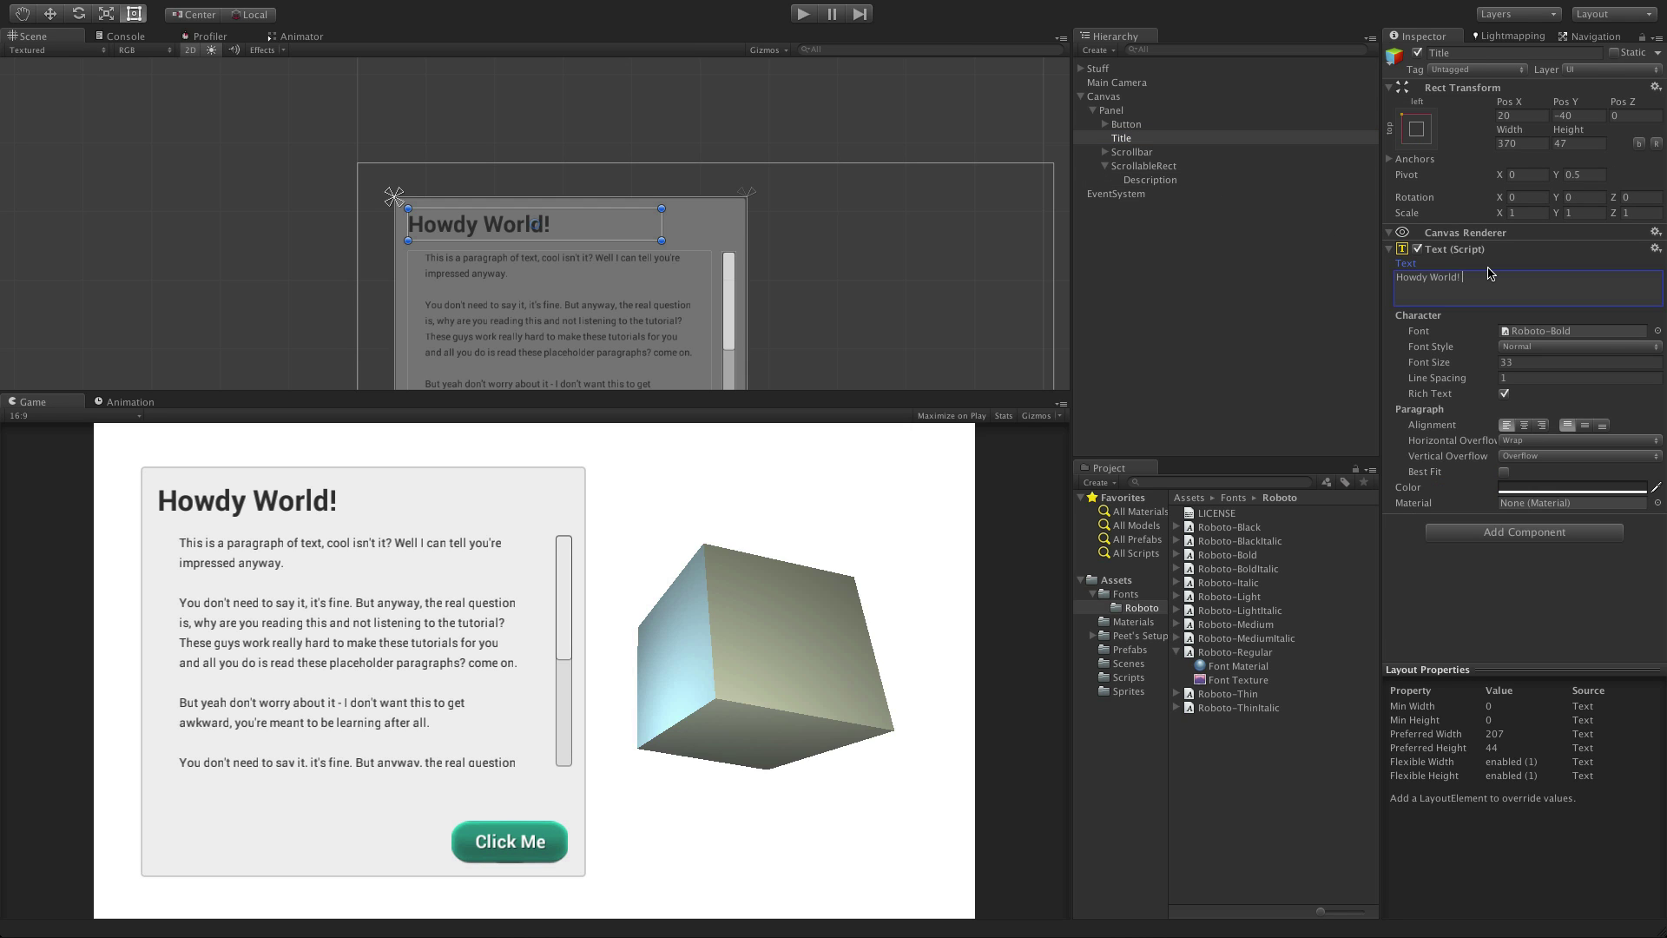
text(How are you )
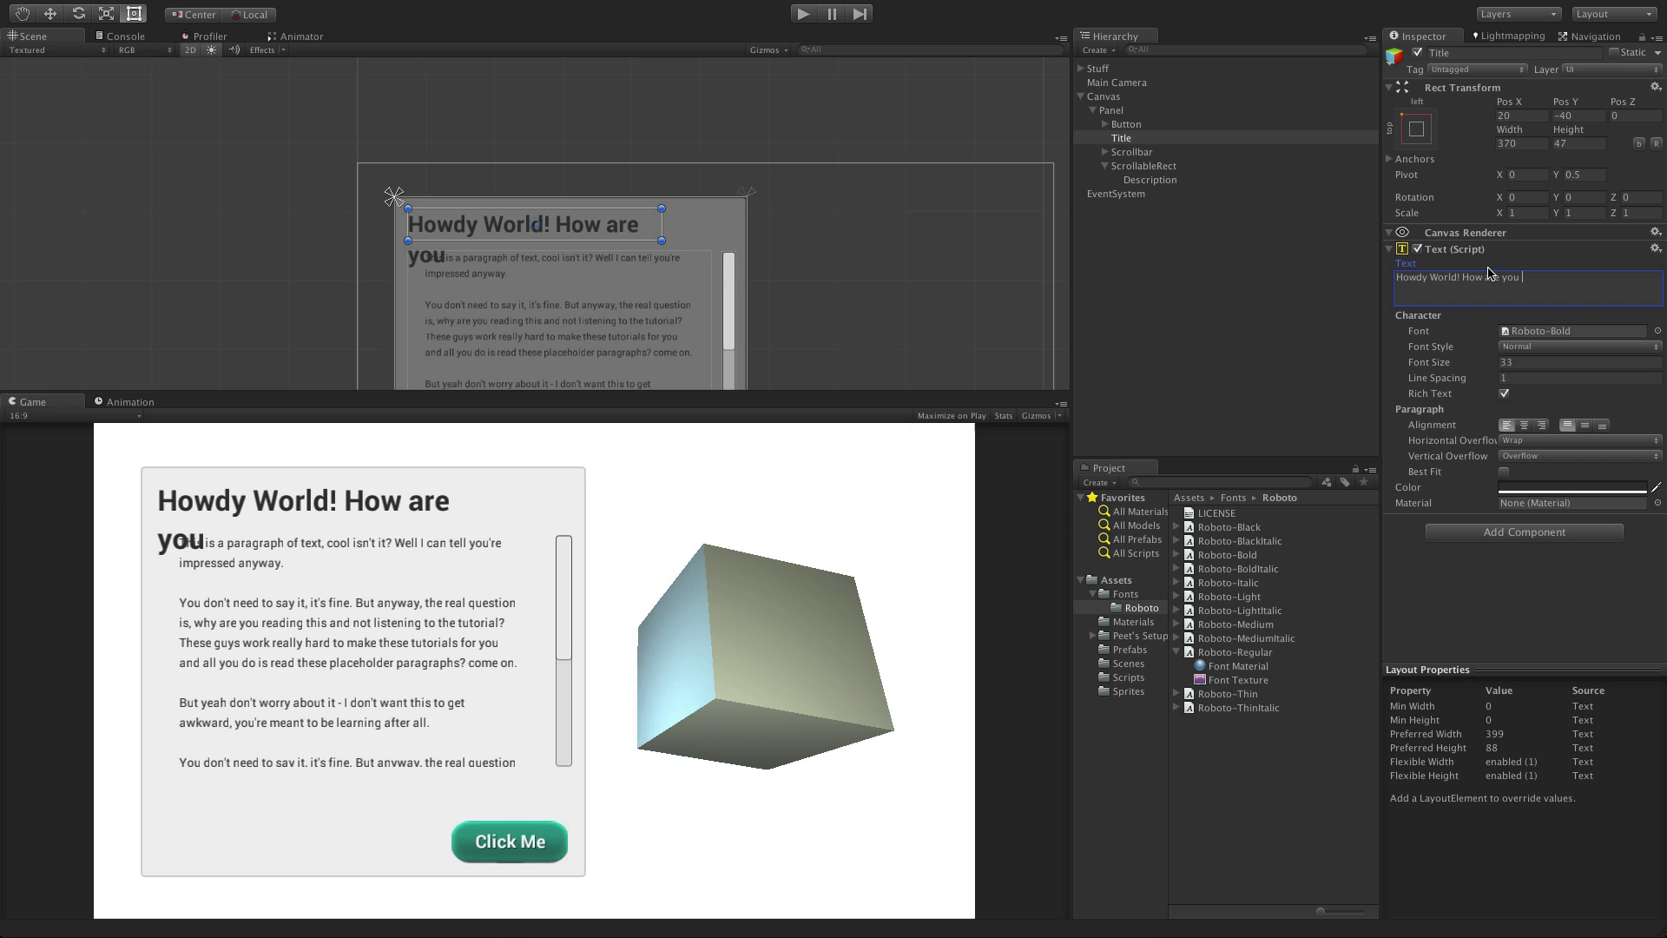
text(doing)
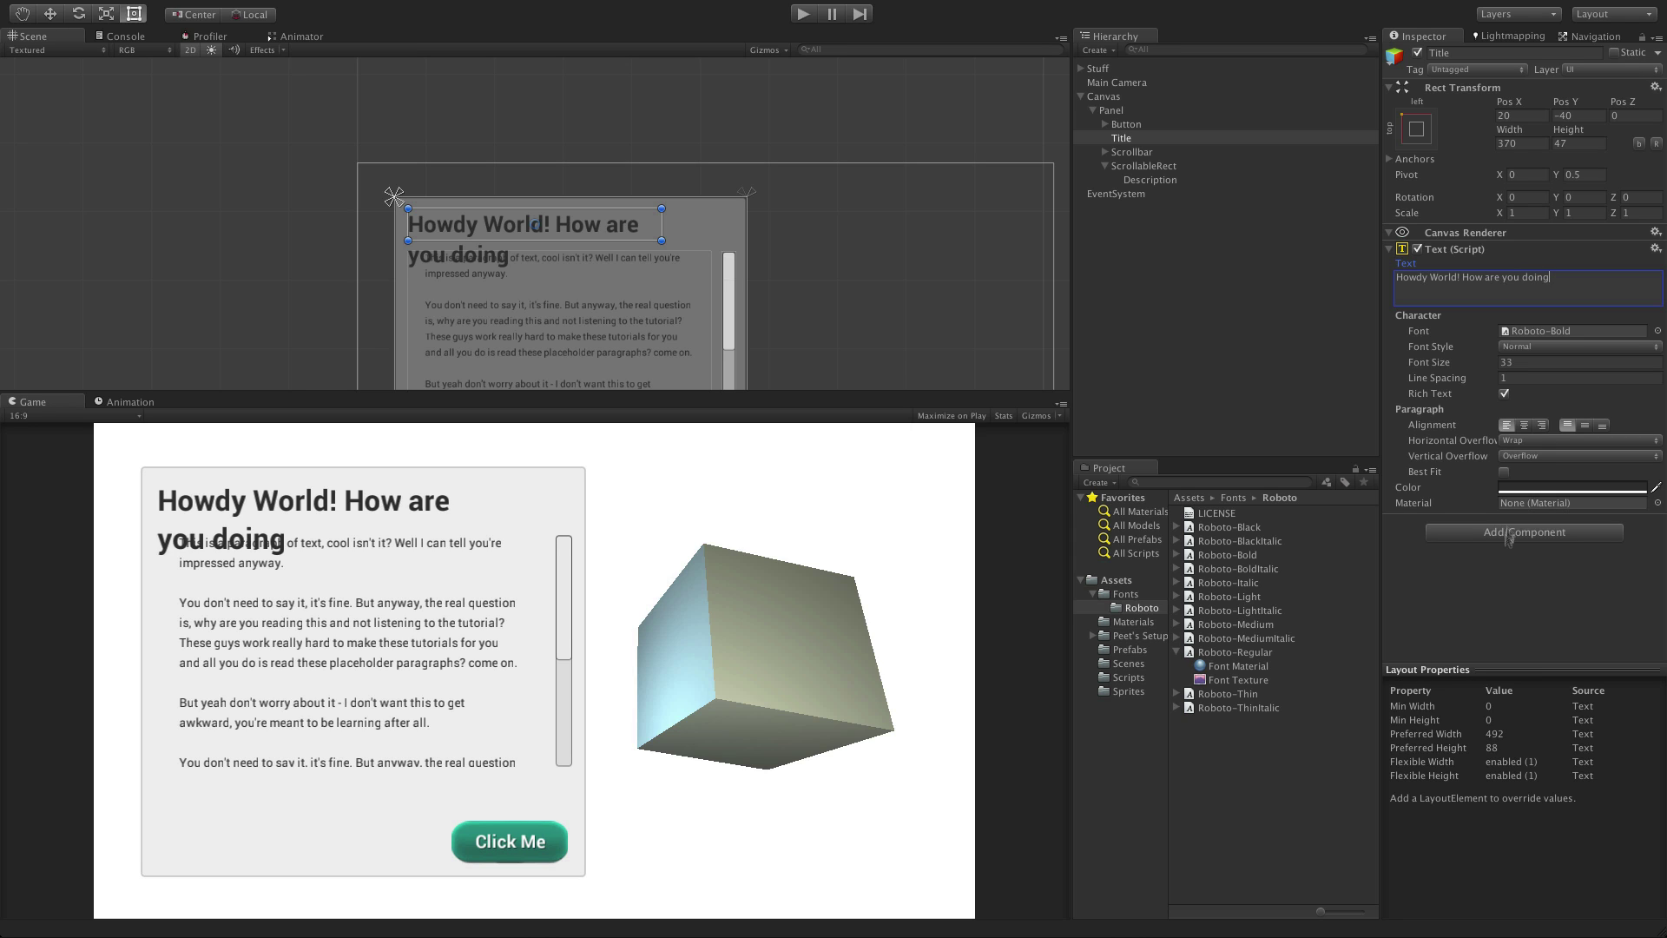
Step: Set the title's Horizontal Overflow to Wrap and Vertical Overflow to Overflow after trying alternatives
click(1535, 440)
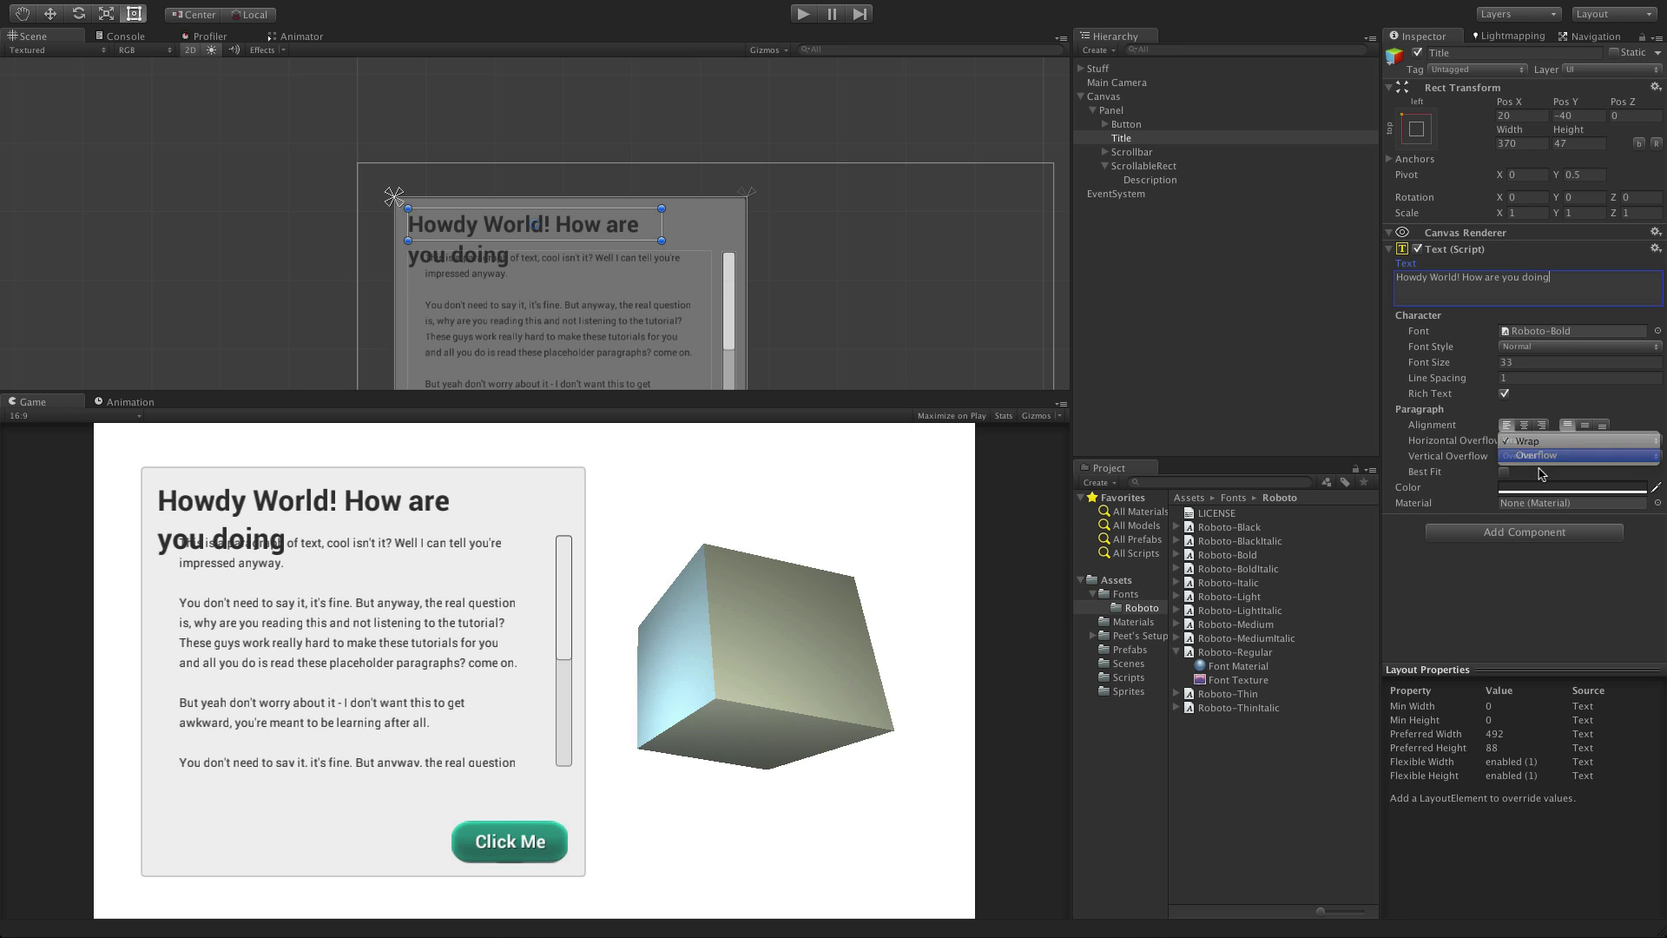
click(1540, 454)
click(1543, 442)
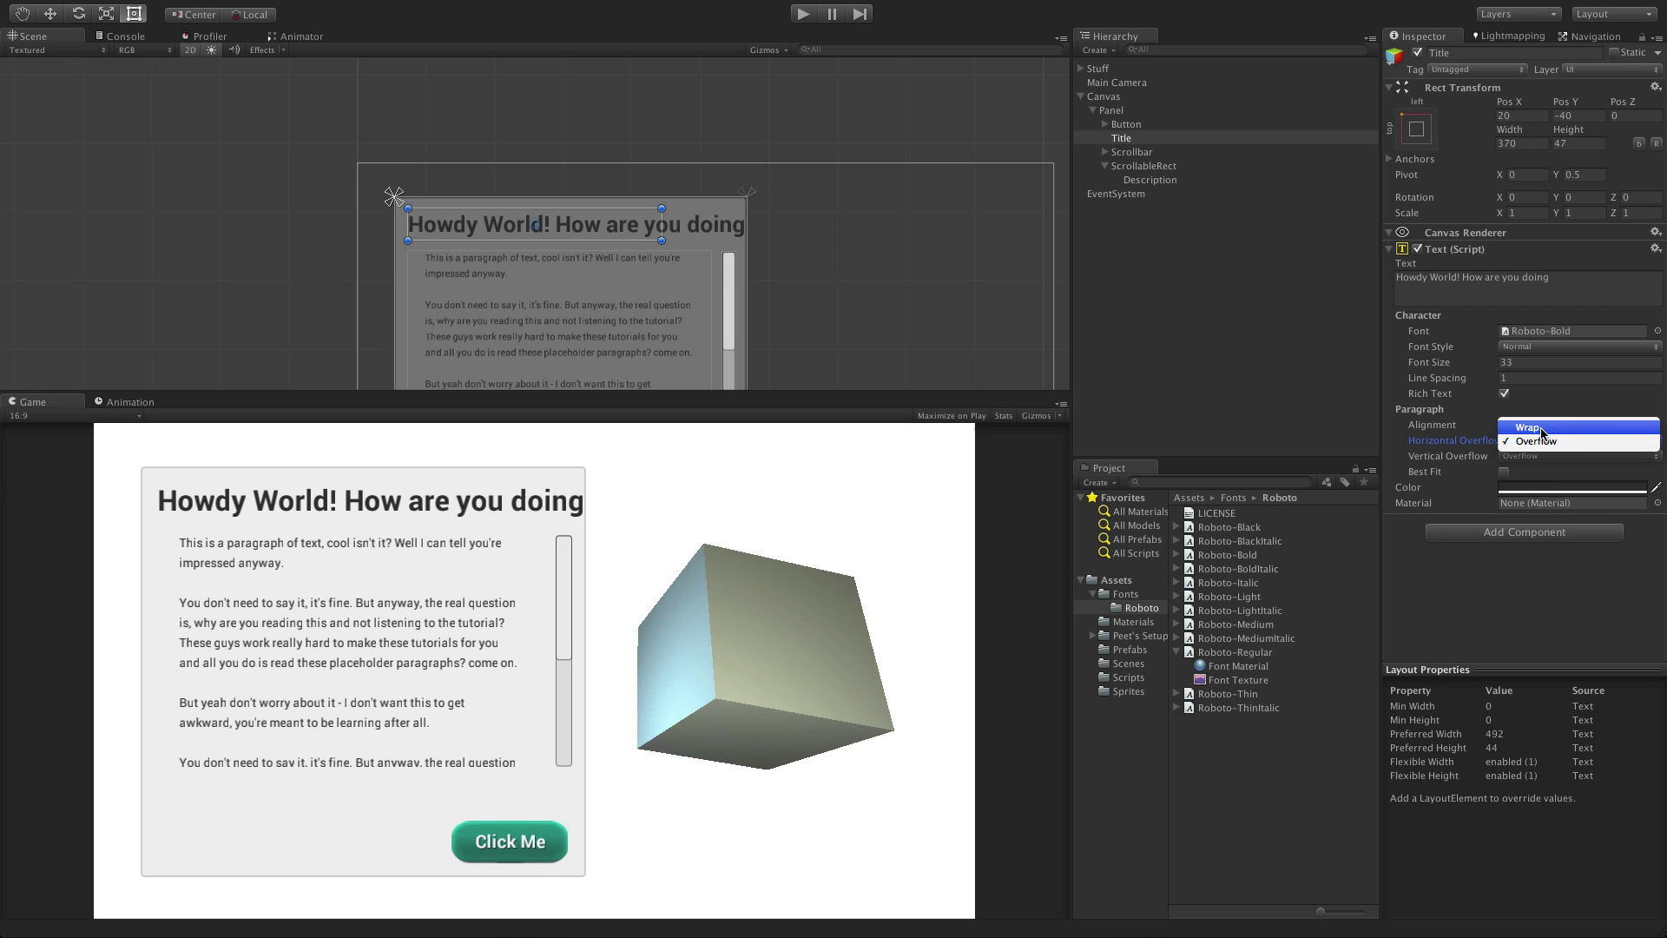
click(1542, 430)
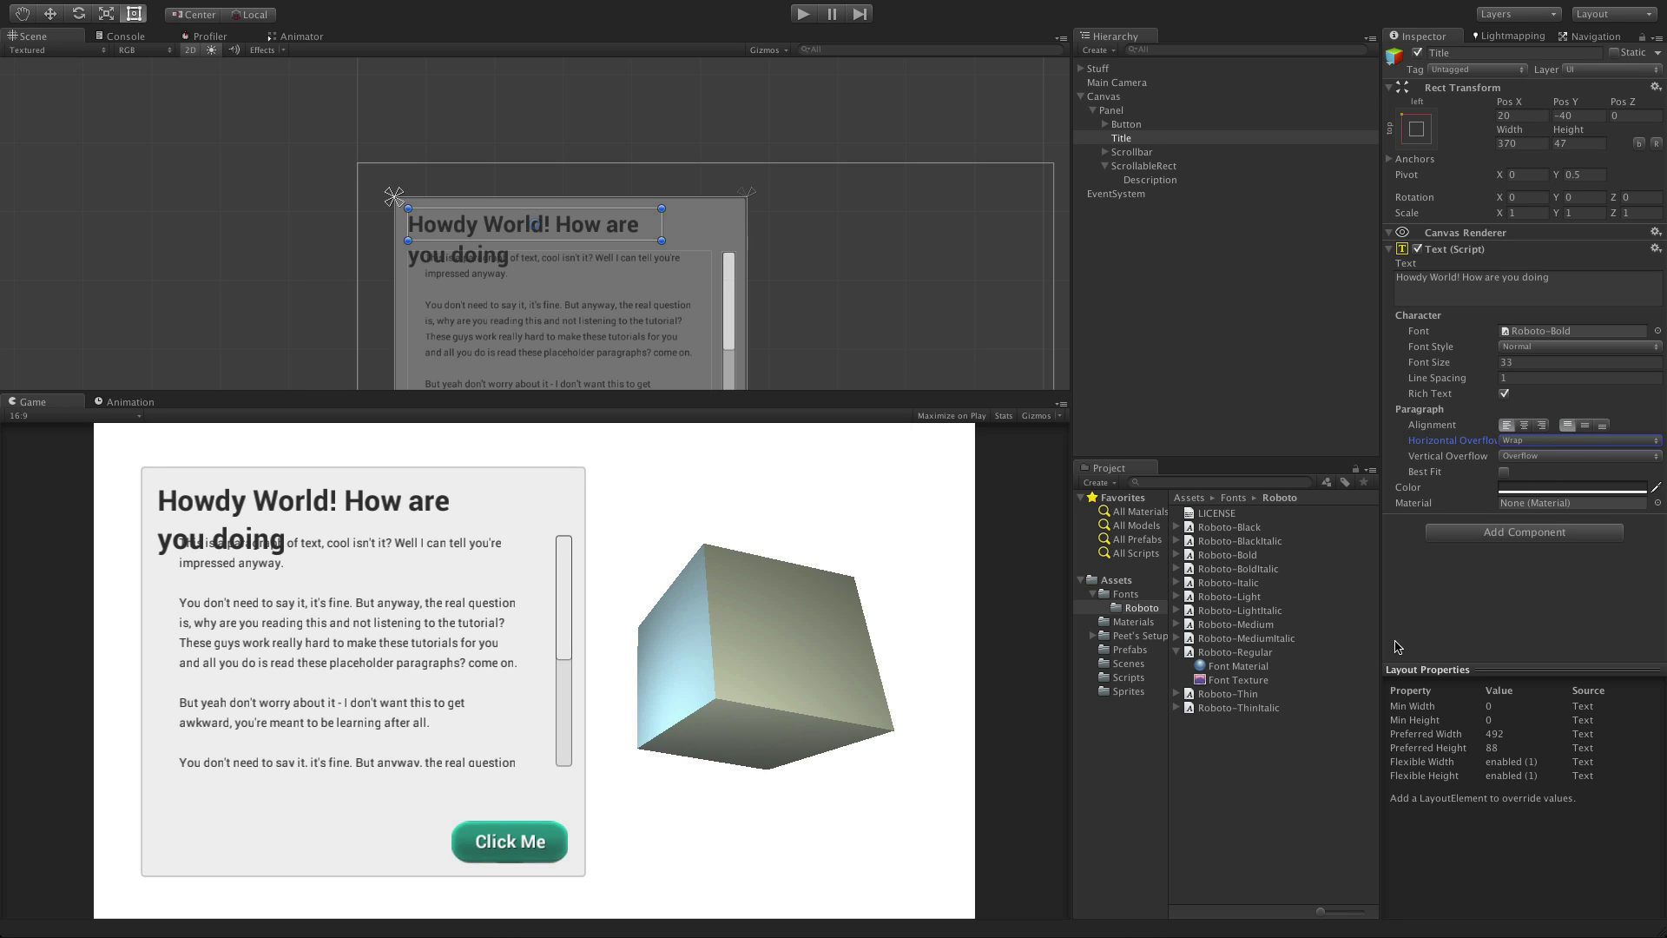
click(1549, 457)
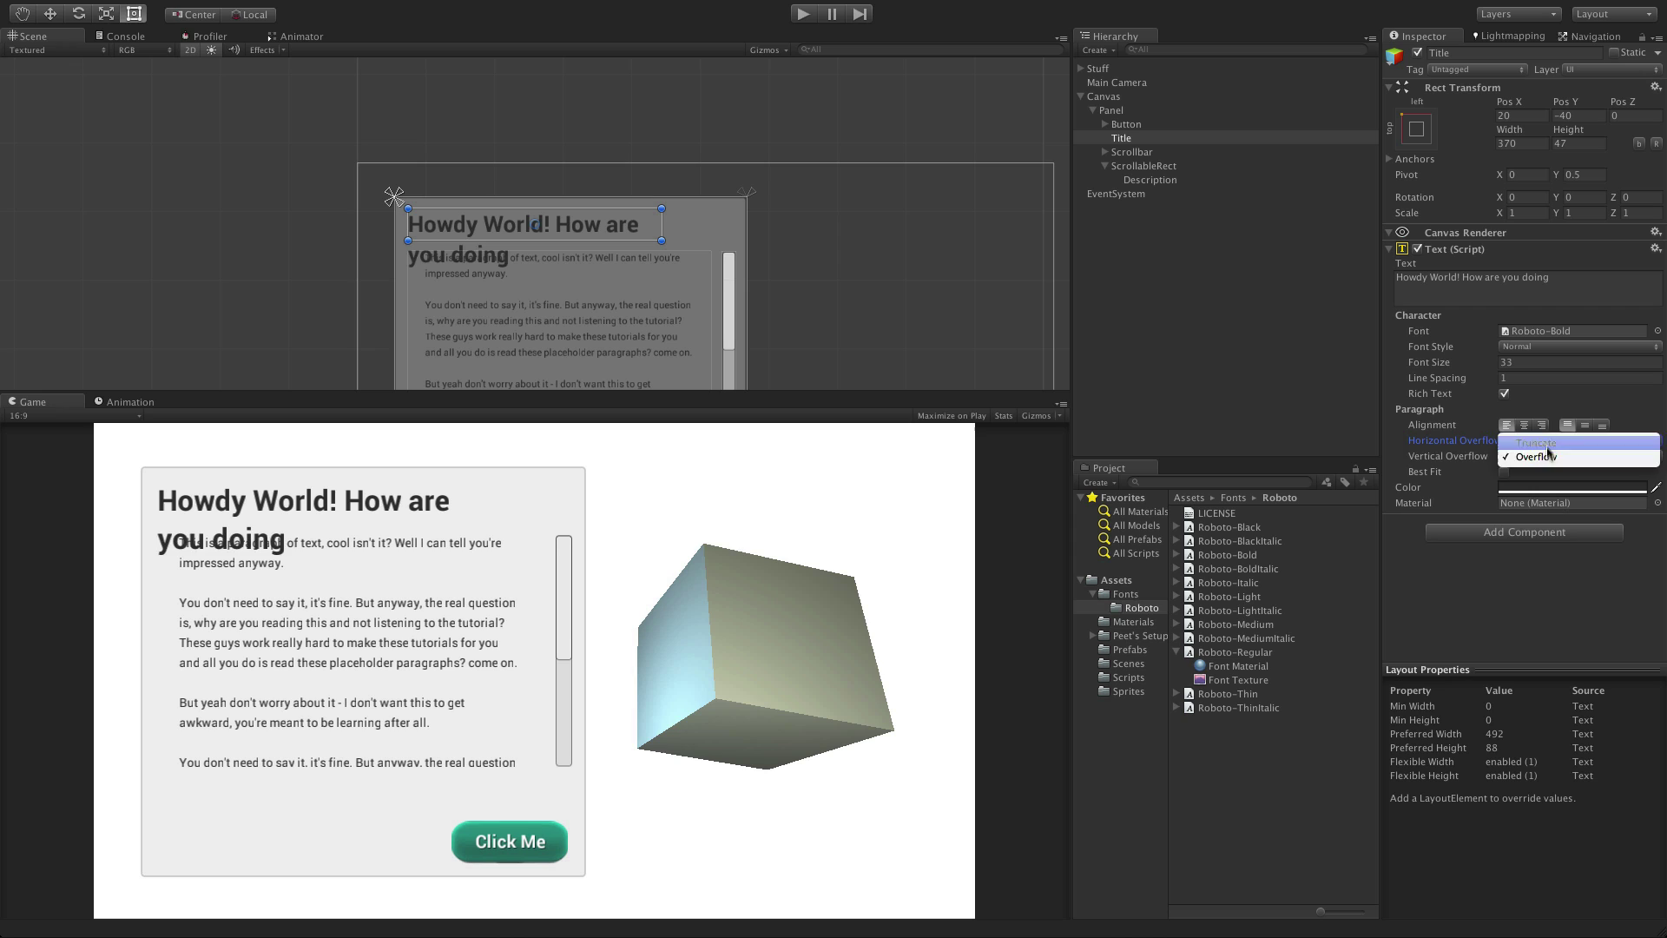
click(1547, 468)
click(1549, 458)
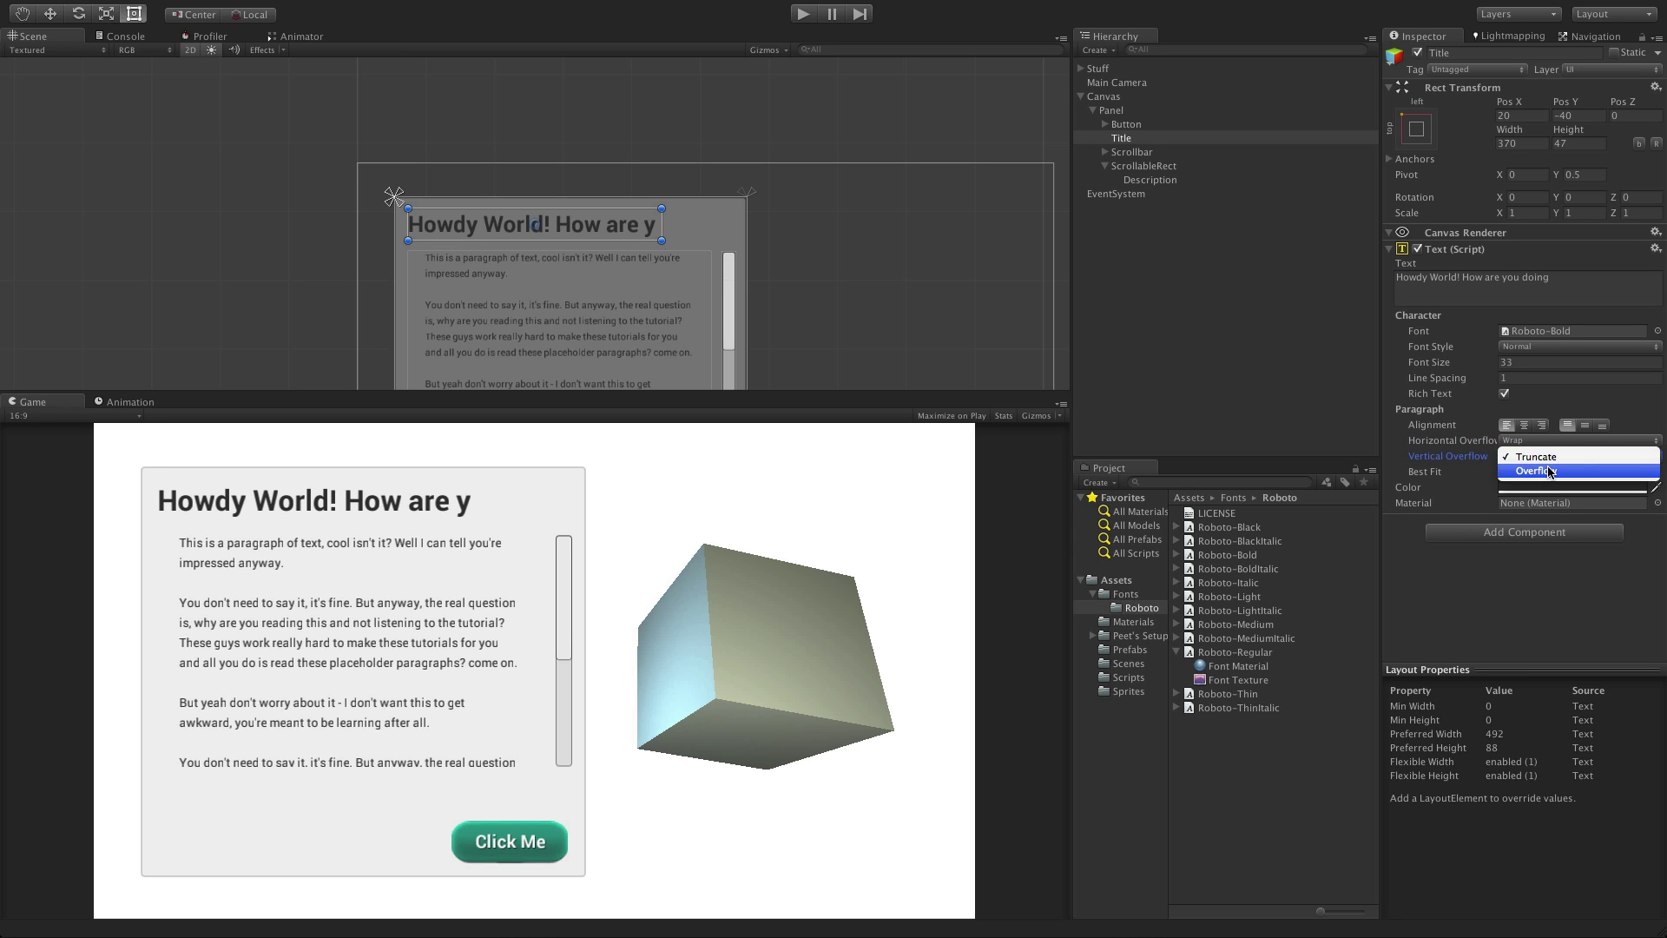
click(1550, 477)
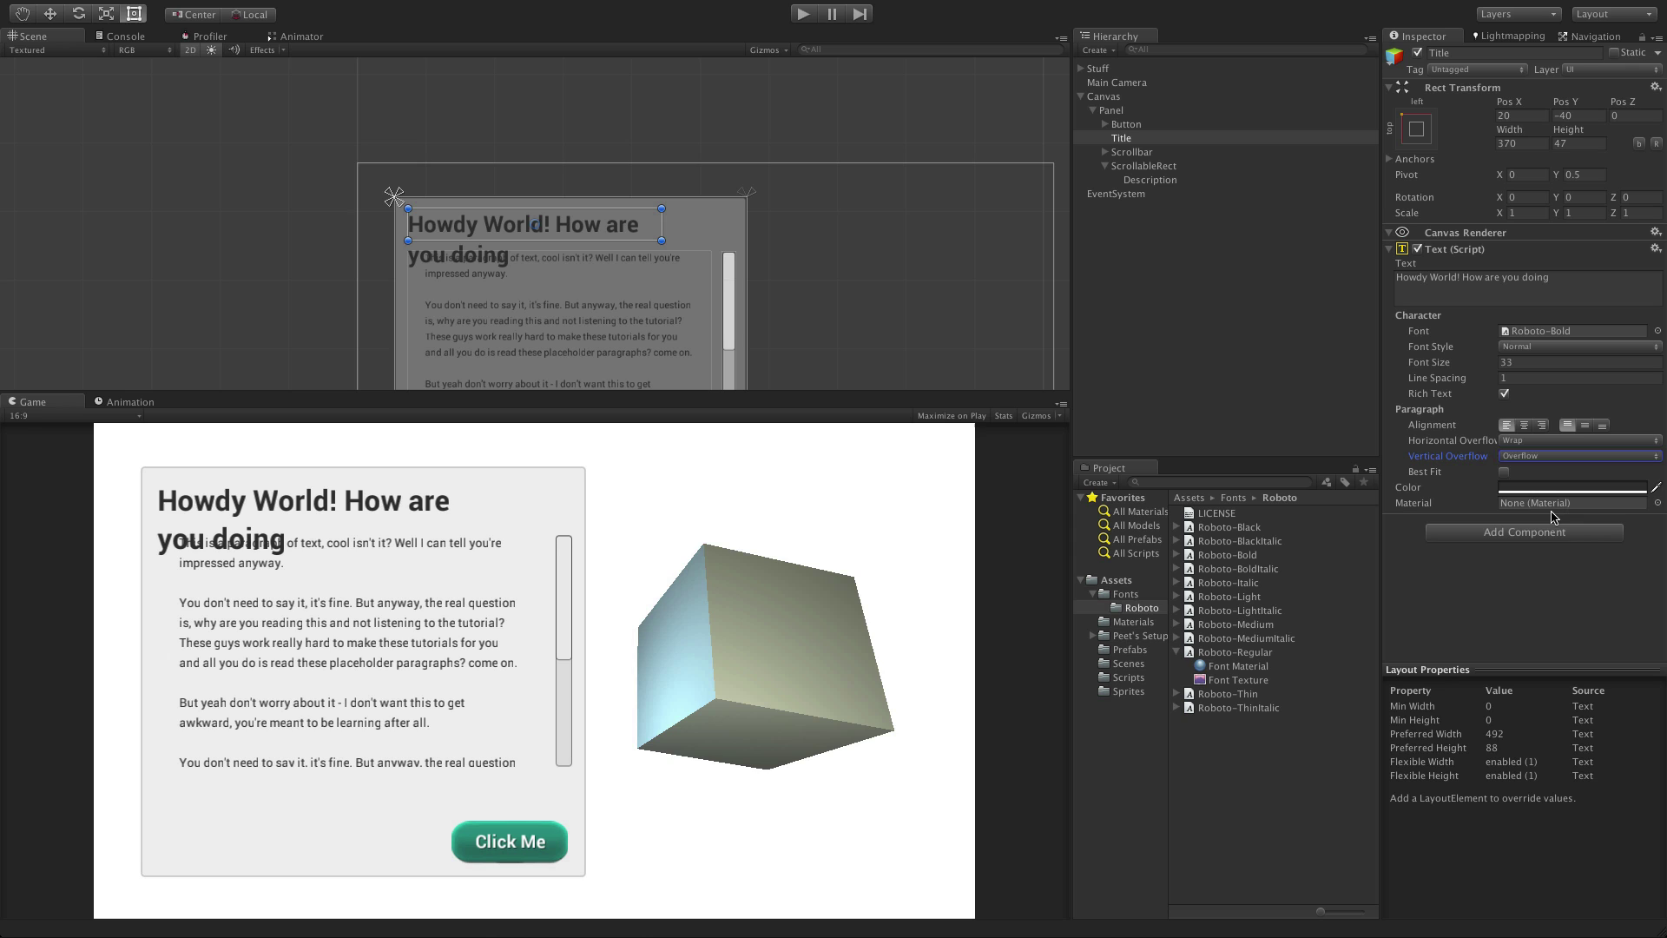
Step: Resize the Title box to 400 by 90 while toggling Best Fit on and off
click(1504, 471)
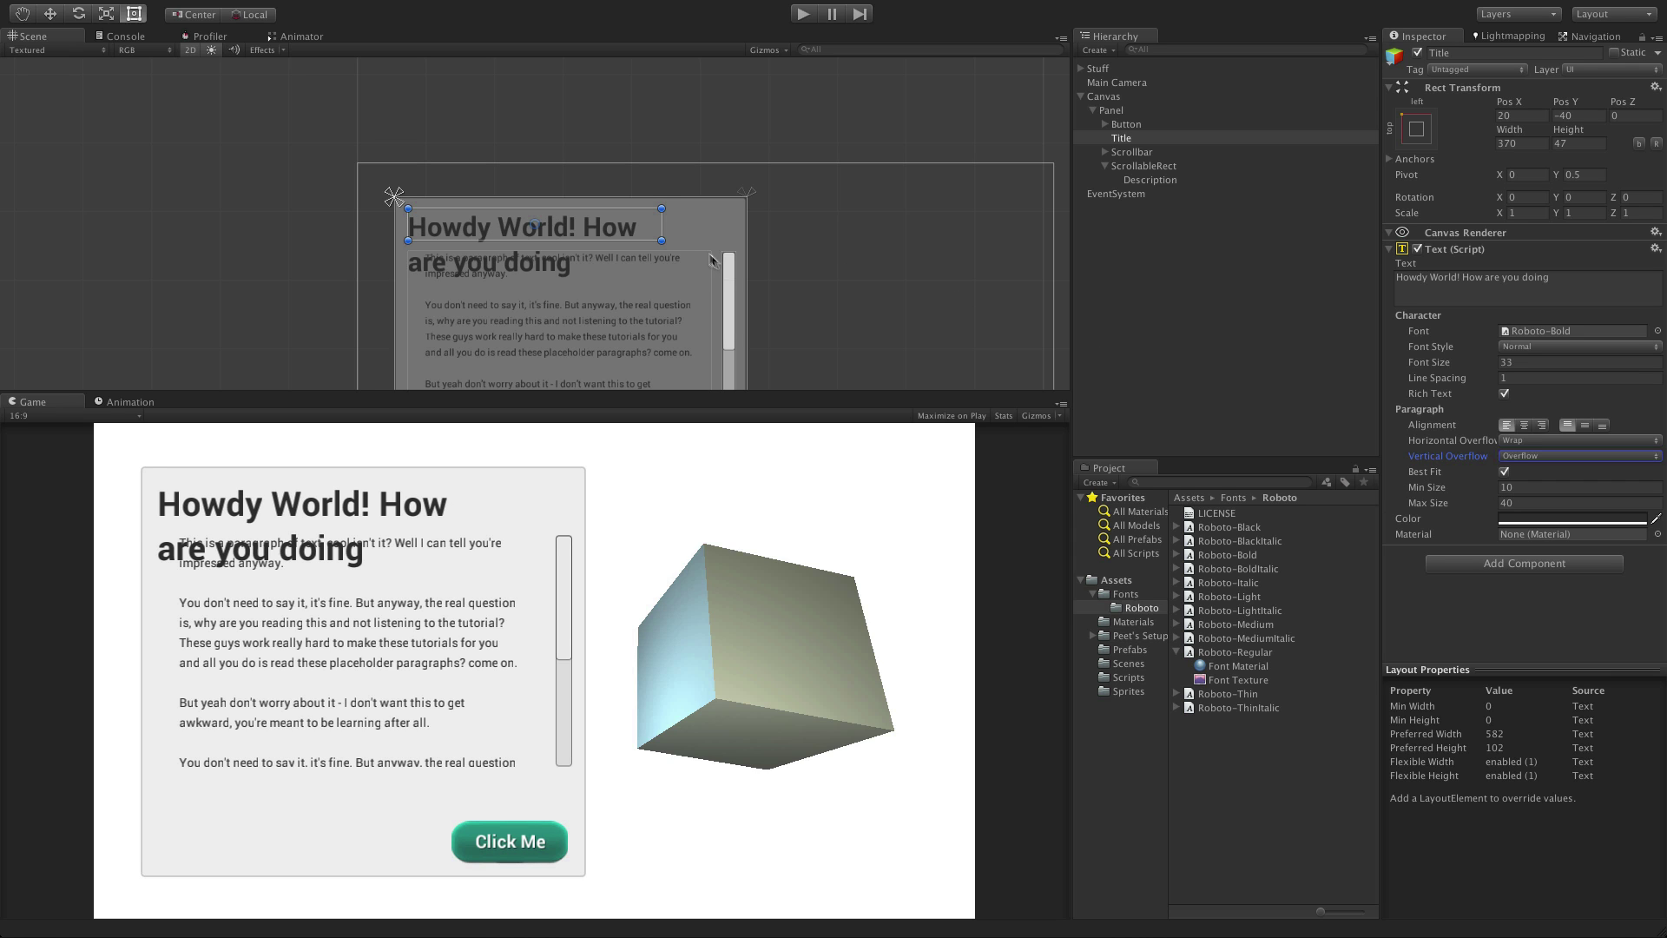
drag(661, 240, 683, 270)
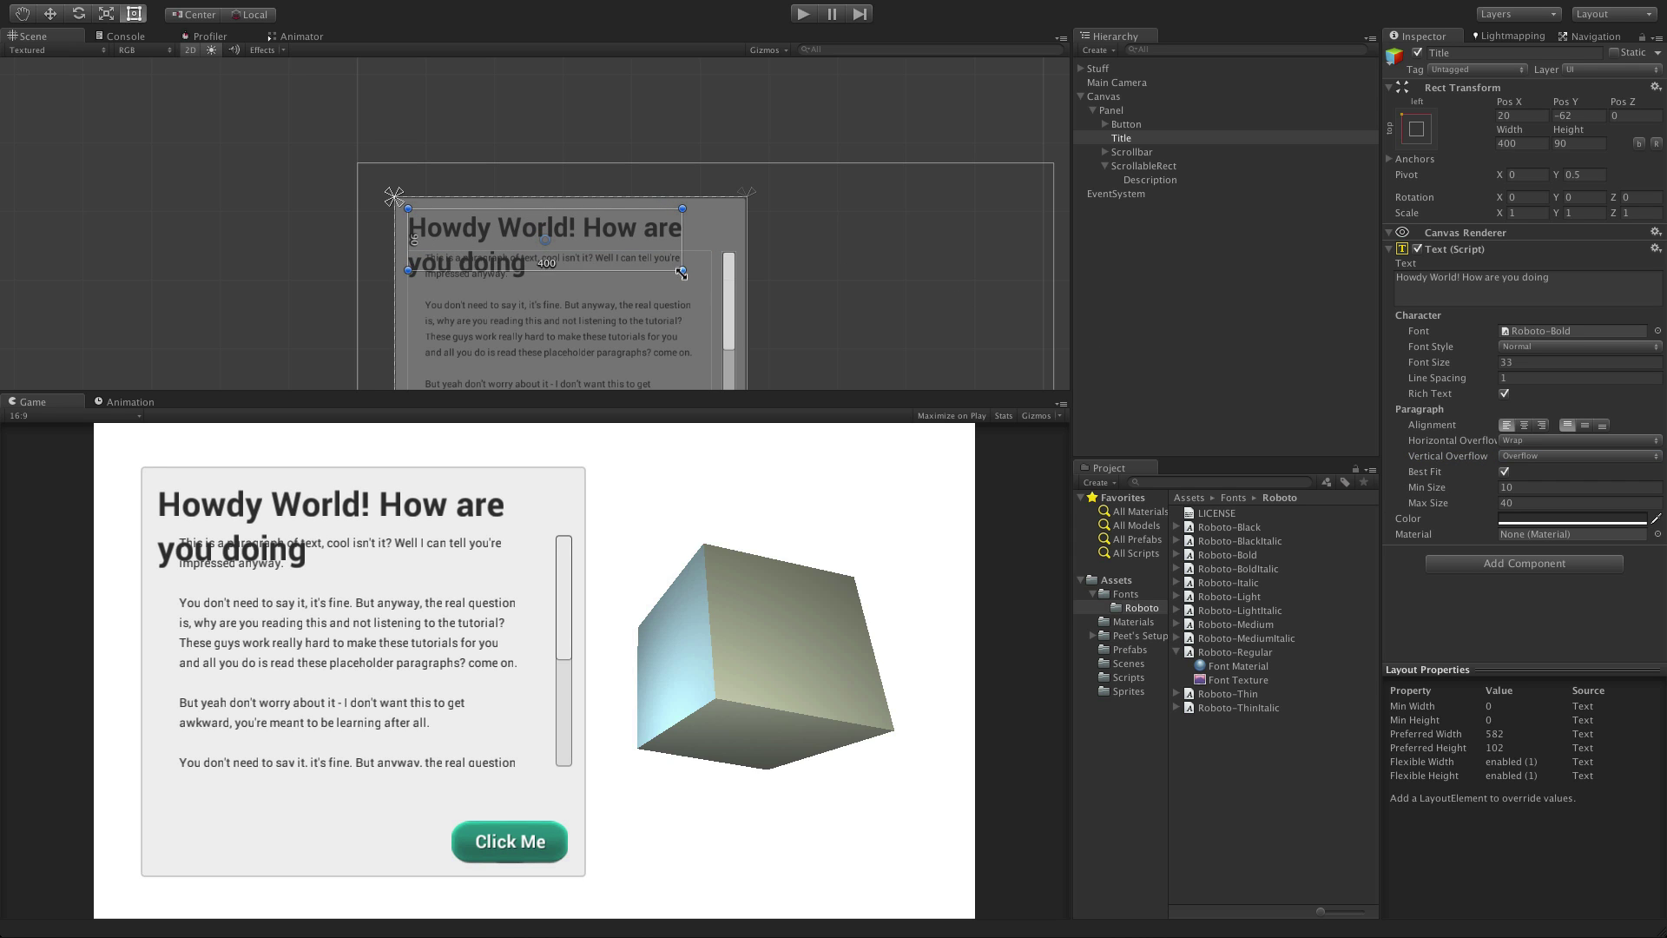
click(1504, 471)
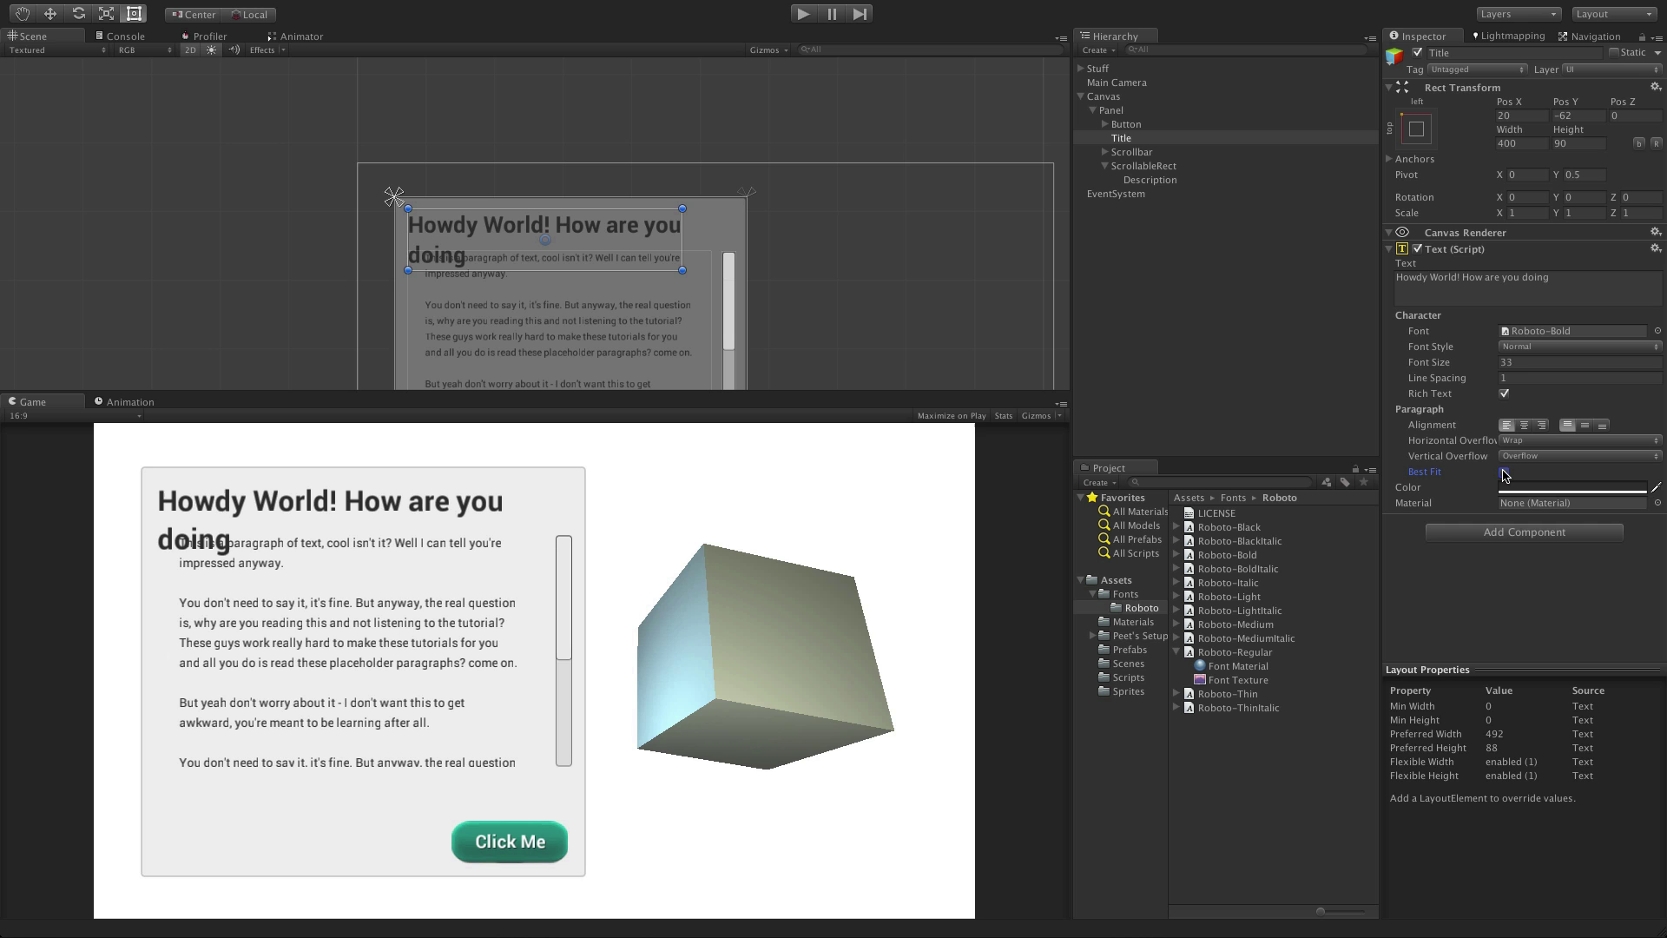
click(1504, 471)
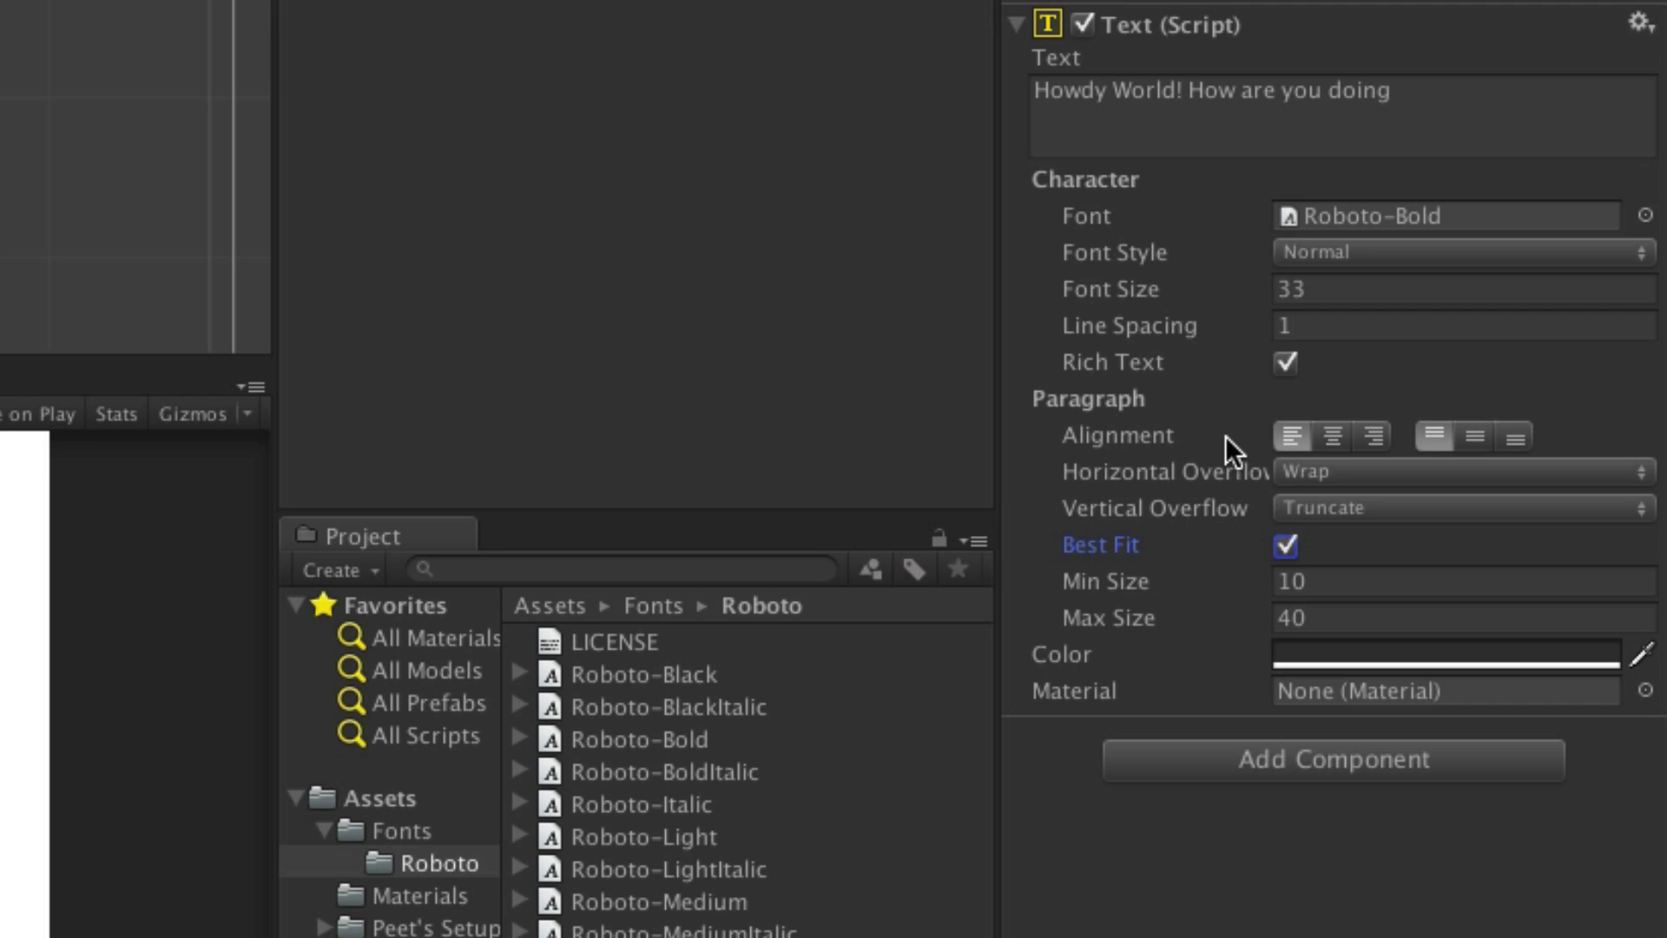
click(1285, 547)
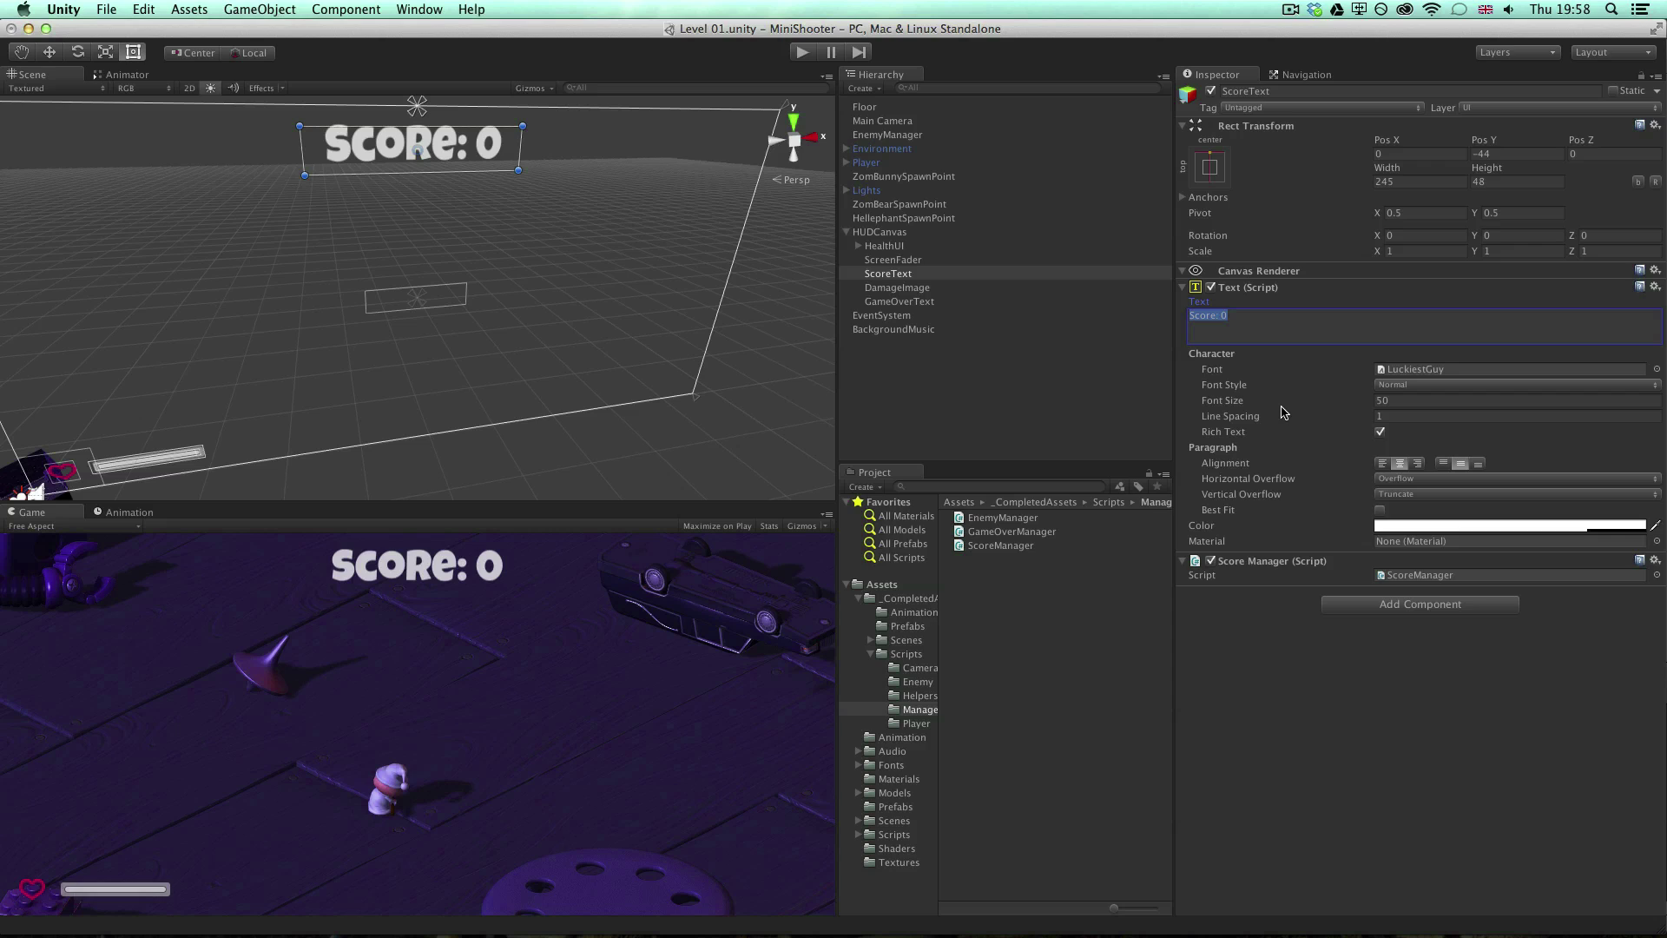
Step: Type and delete 'Hello!' so the ScoreText label is empty, then enter Play mode
text(Hello!)
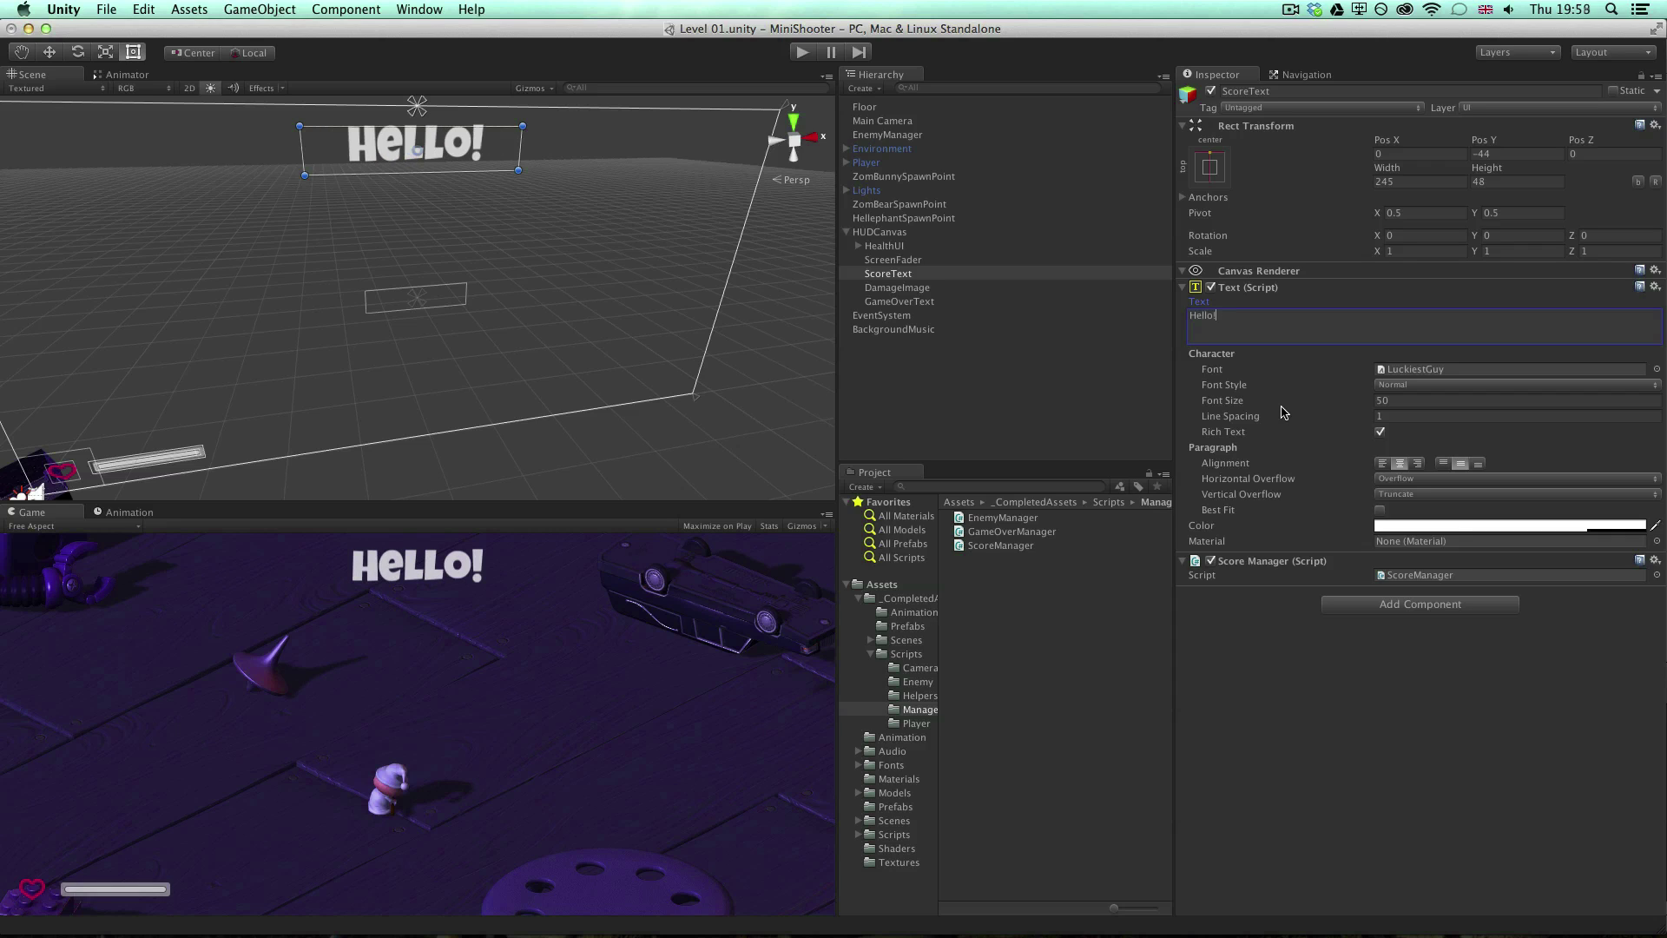
key(BackSpace)
key(BackSpace)
key(BackSpace)
key(BackSpace)
key(BackSpace)
key(BackSpace)
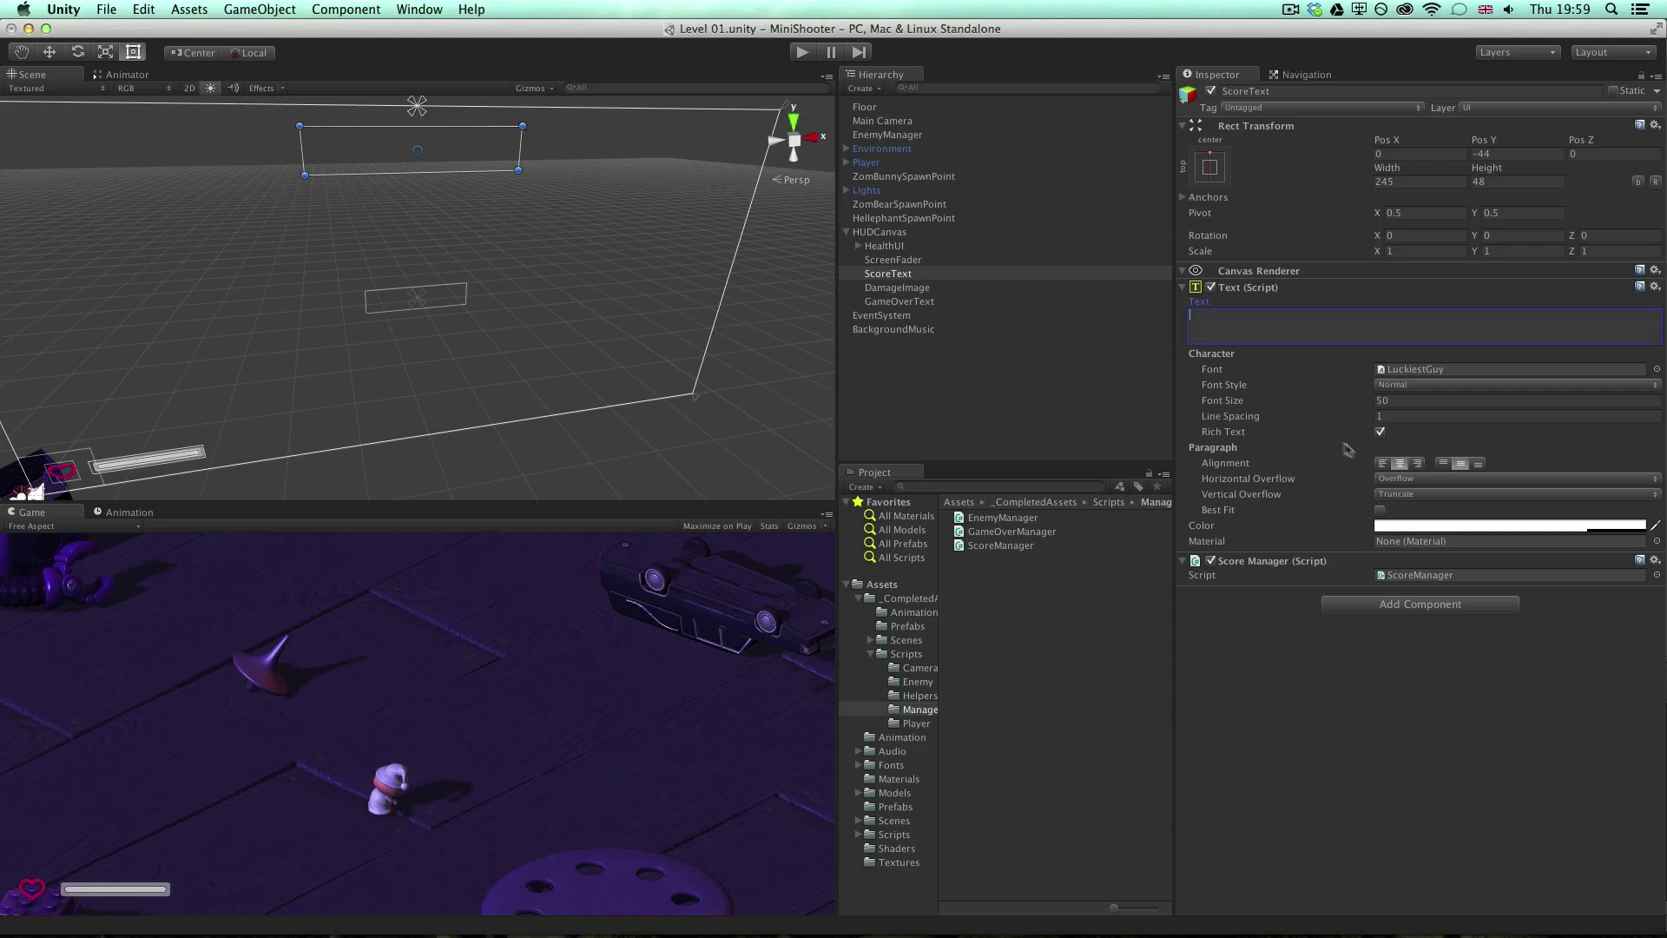
click(802, 53)
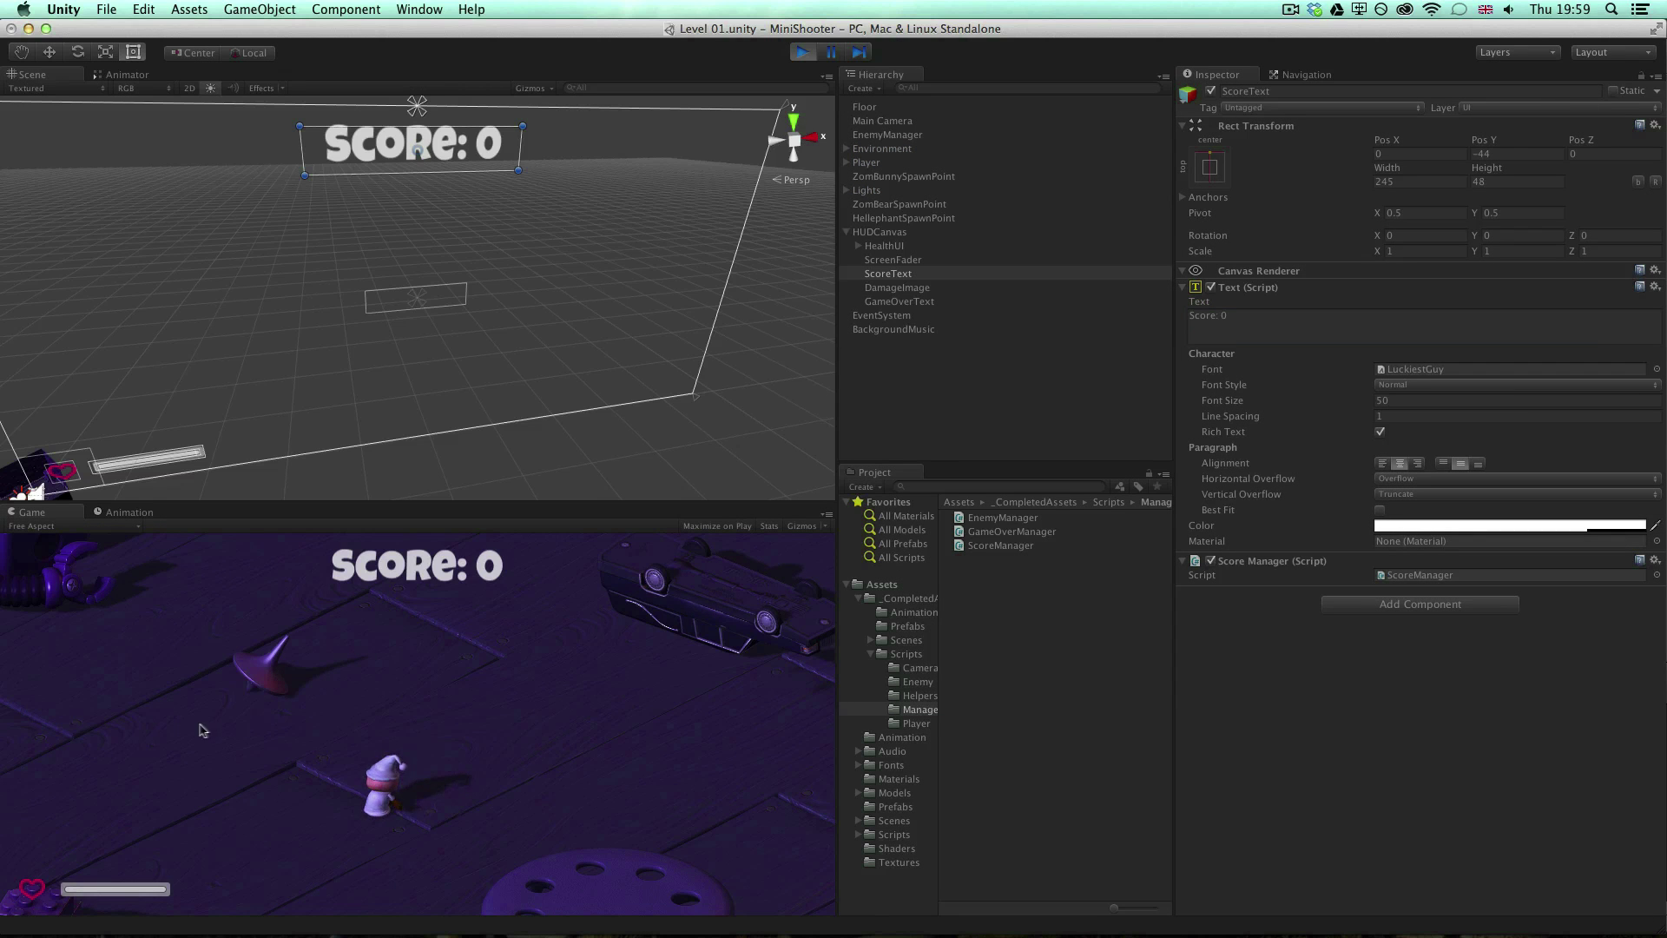
Step: Move the player and shoot enemies until the score reaches 50, highlighting ScoreManager's score-text line
key(a)
key(a)
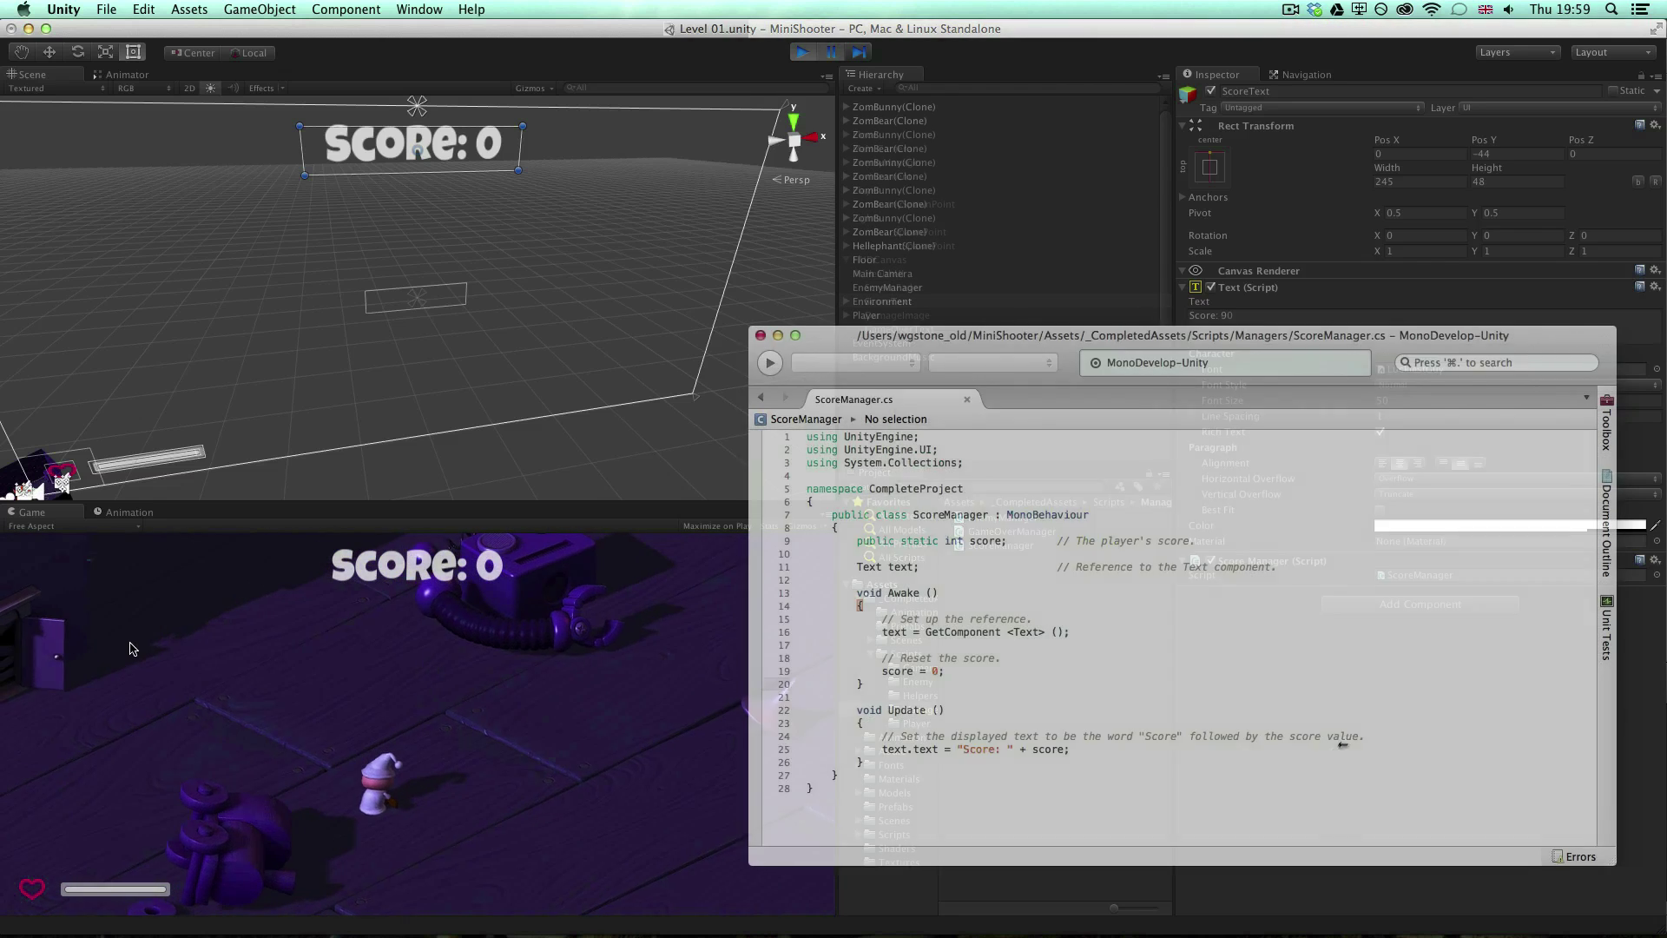
click(141, 653)
click(1083, 749)
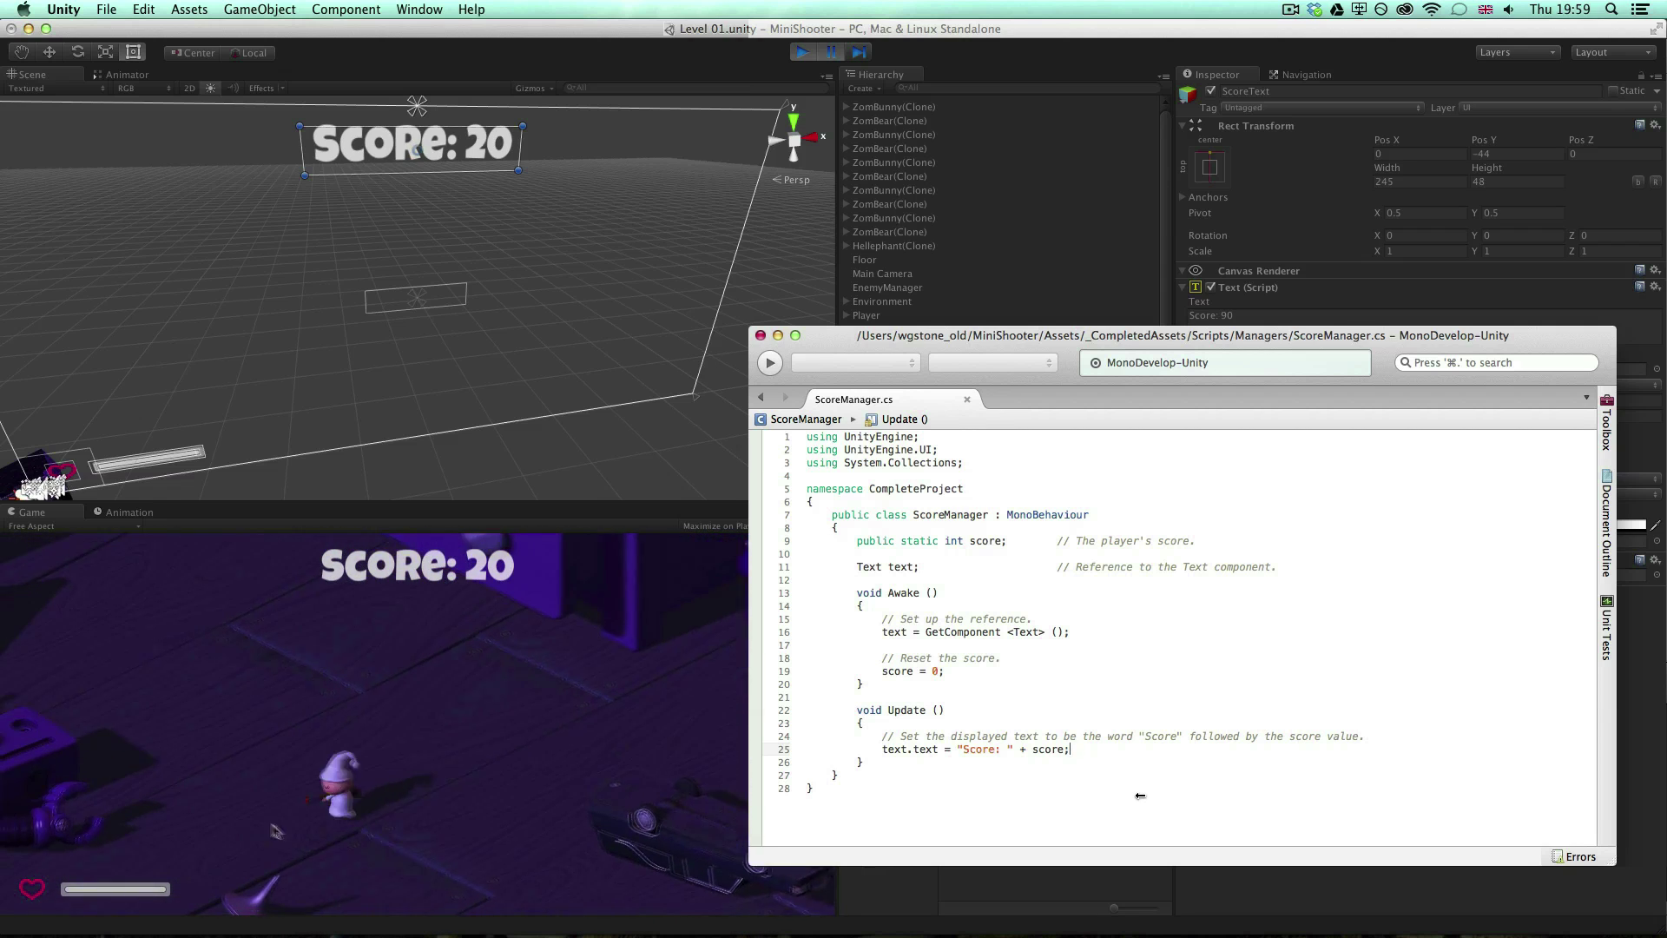
click(204, 740)
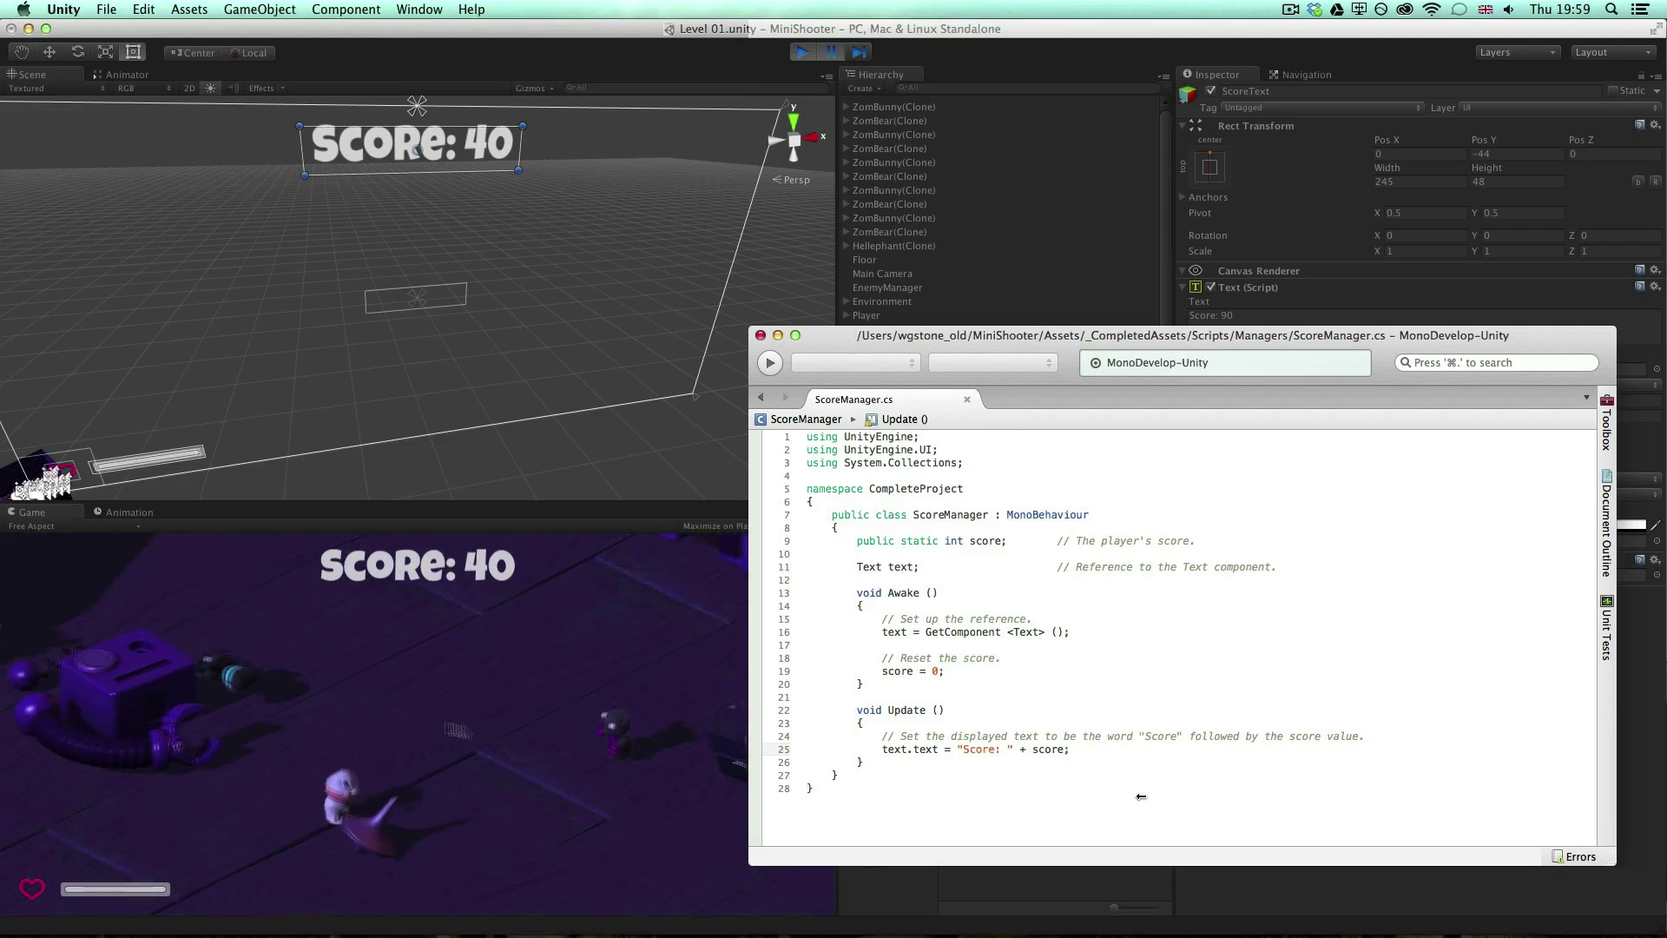
click(605, 755)
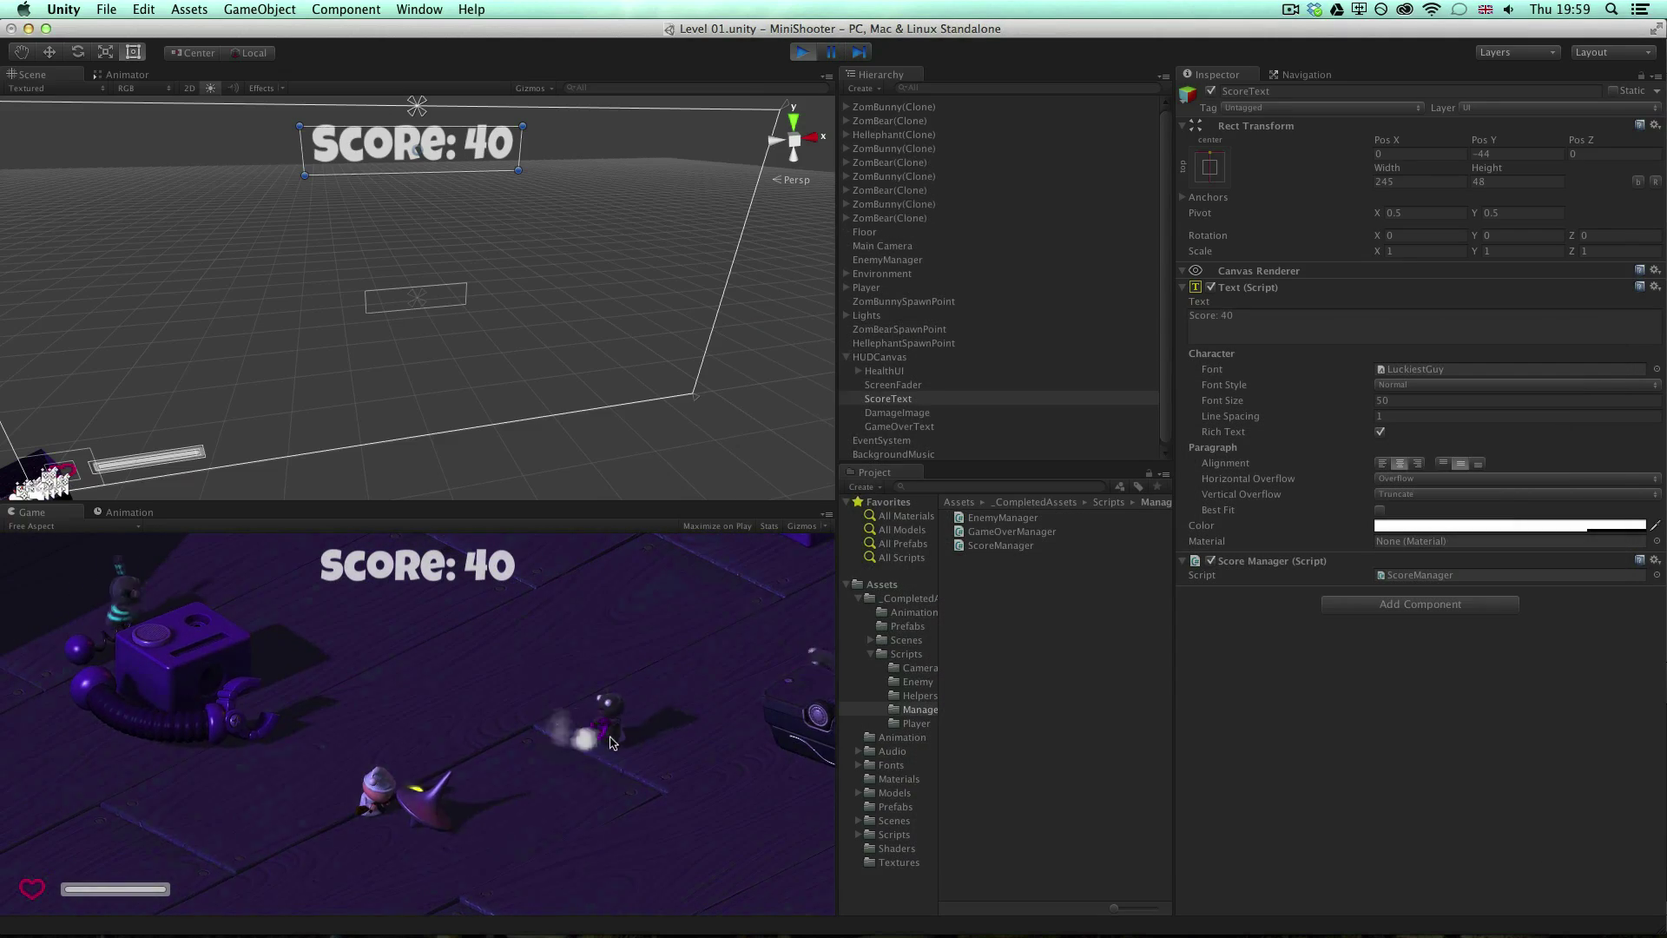
key(s)
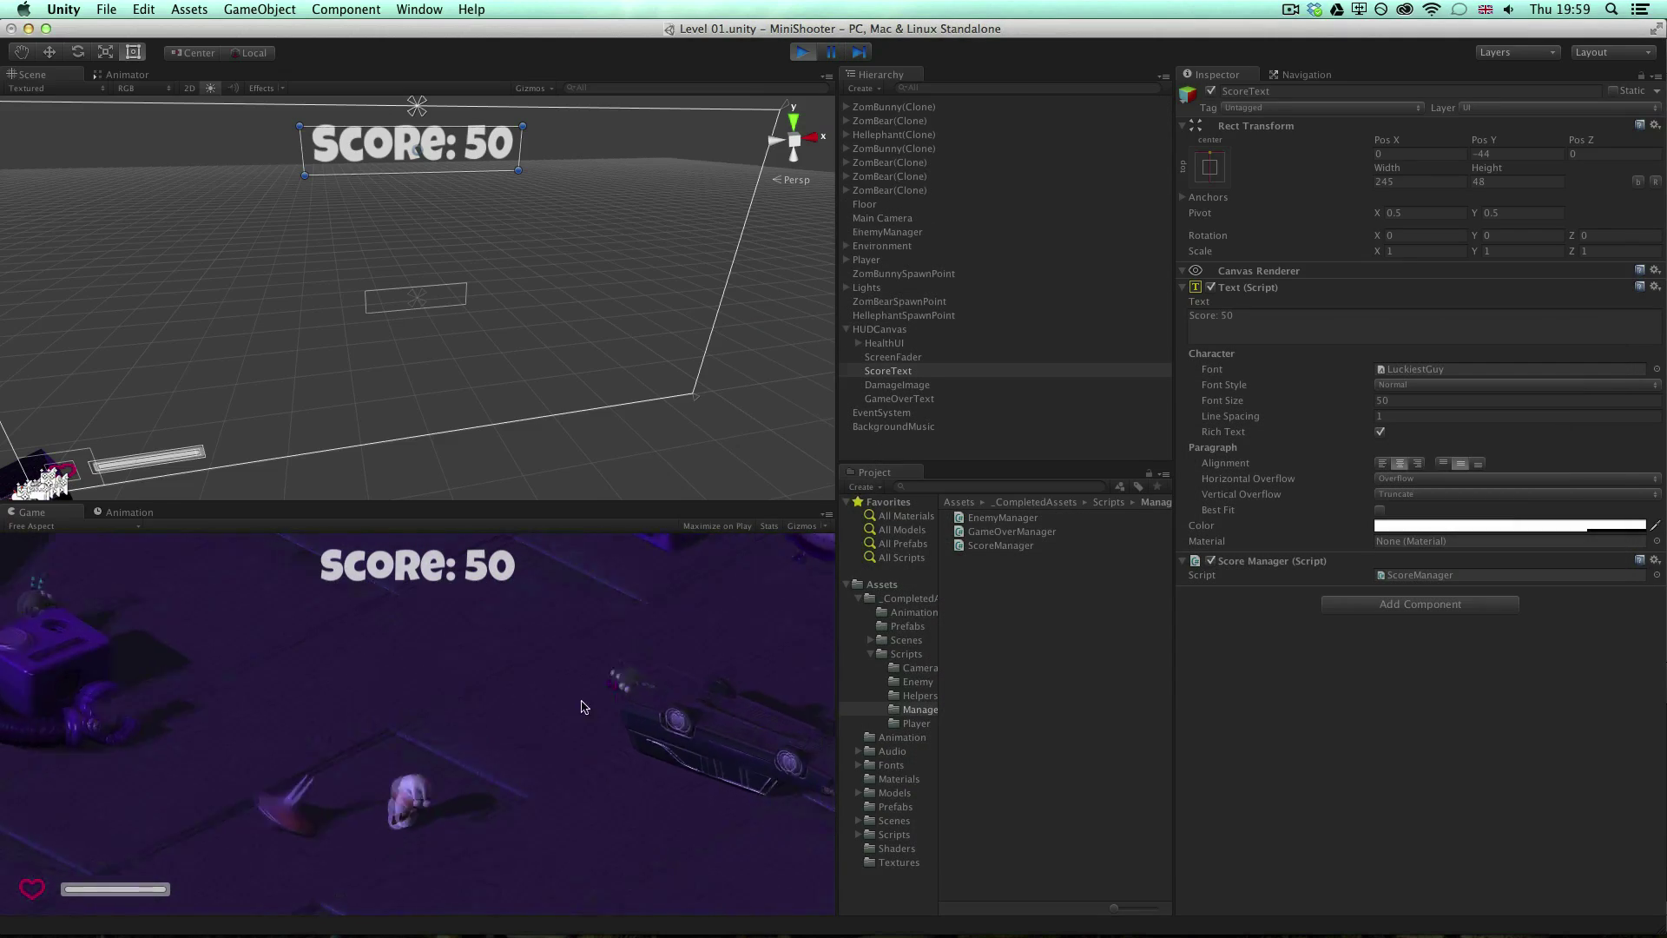